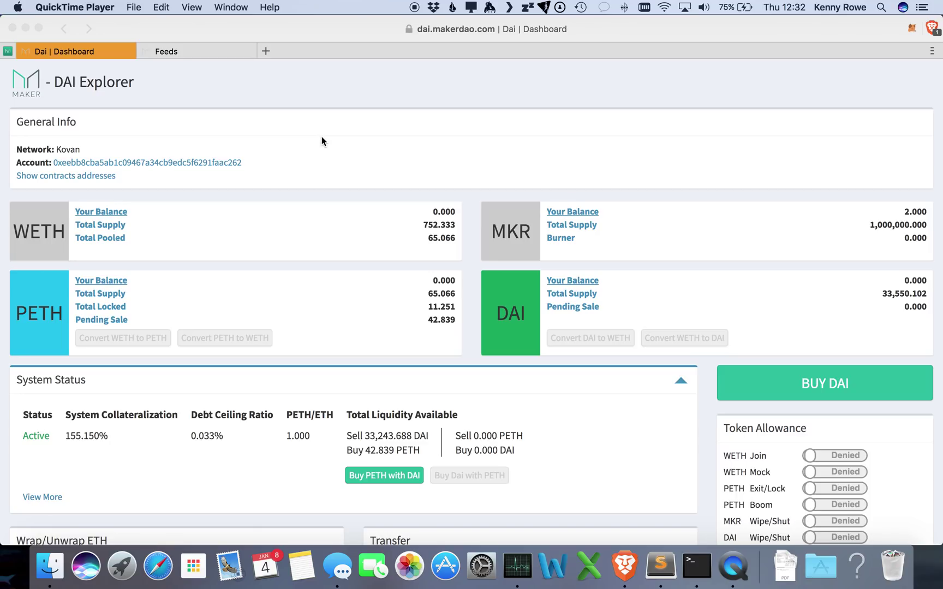
Expand System Status with View More to reveal Liq. Ratio 150.000%, Total Bad Debt 29,180.006, Deficit YES and Safe NO
{"action": "scroll", "coordinate": [322, 137], "scroll_direction": "down", "scroll_amount": 5}
{"action": "scroll", "coordinate": [321, 137], "scroll_direction": "up", "scroll_amount": 5}
{"action": "scroll", "coordinate": [269, 127], "scroll_direction": "down", "scroll_amount": 1}
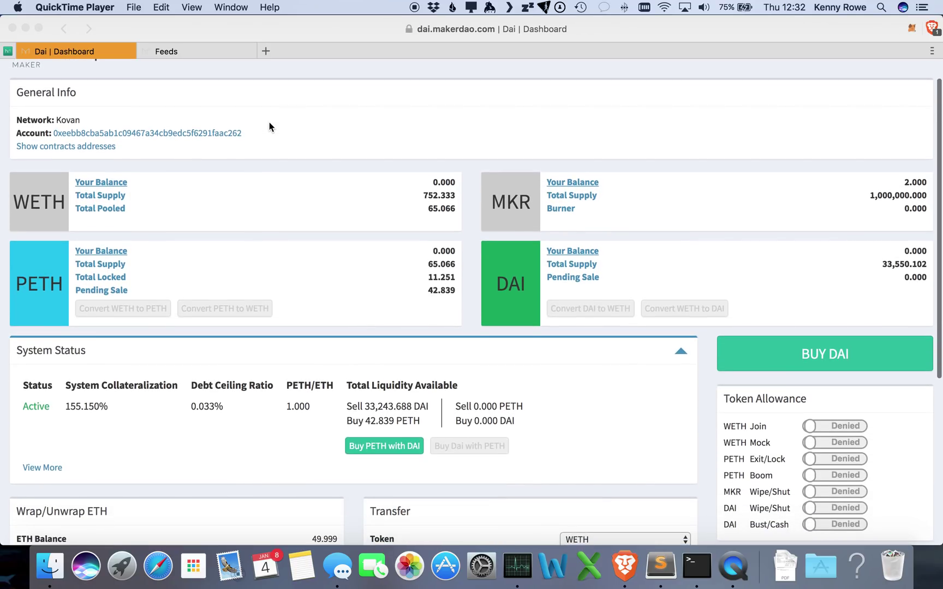
{"action": "scroll", "coordinate": [269, 127], "scroll_direction": "down", "scroll_amount": 5}
{"action": "scroll", "coordinate": [269, 127], "scroll_direction": "up", "scroll_amount": 2}
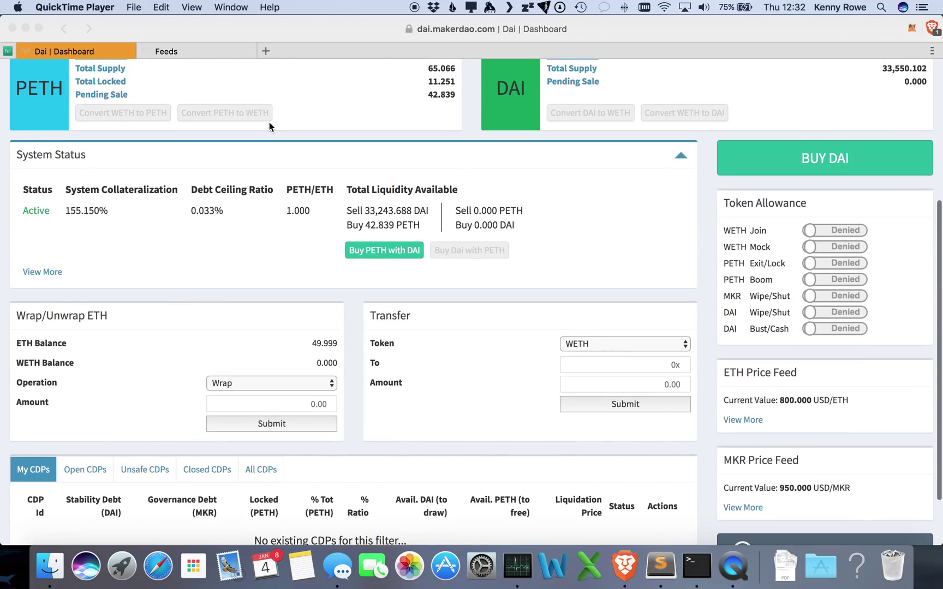
{"action": "scroll", "coordinate": [269, 127], "scroll_direction": "up", "scroll_amount": 3}
{"action": "scroll", "coordinate": [269, 127], "scroll_direction": "up", "scroll_amount": 2}
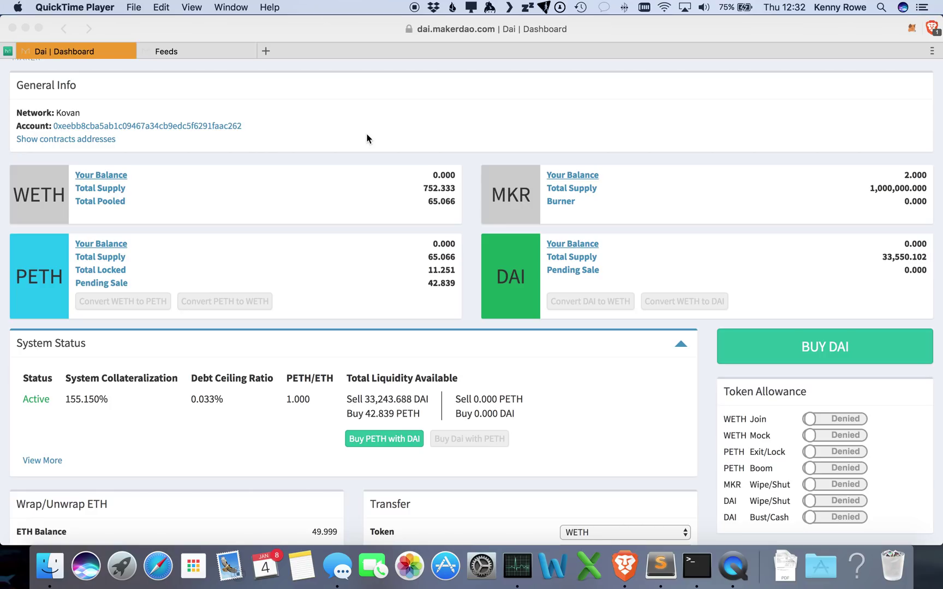
{"action": "scroll", "coordinate": [354, 131], "scroll_direction": "up", "scroll_amount": 2}
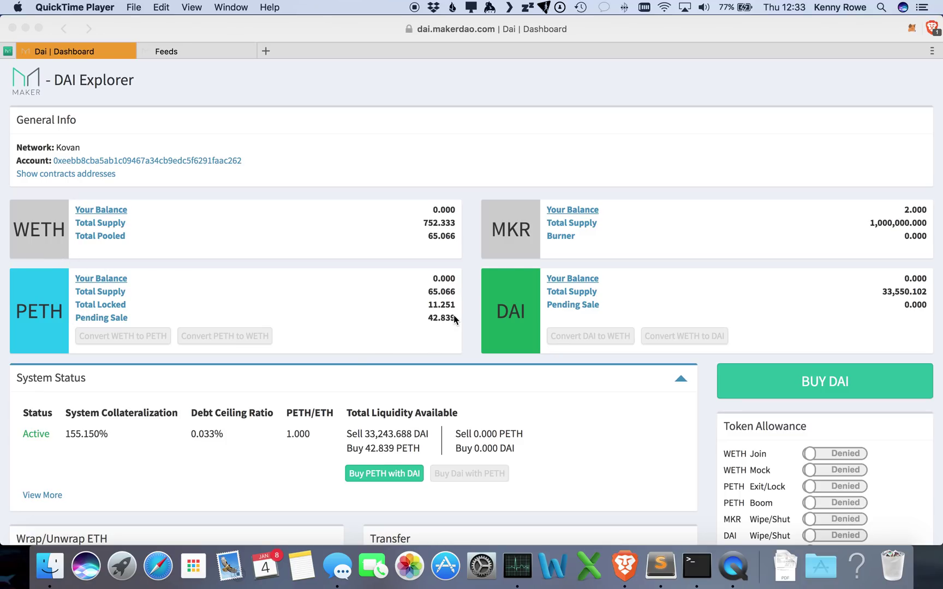
{"action": "scroll", "coordinate": [454, 318], "scroll_direction": "down", "scroll_amount": 3}
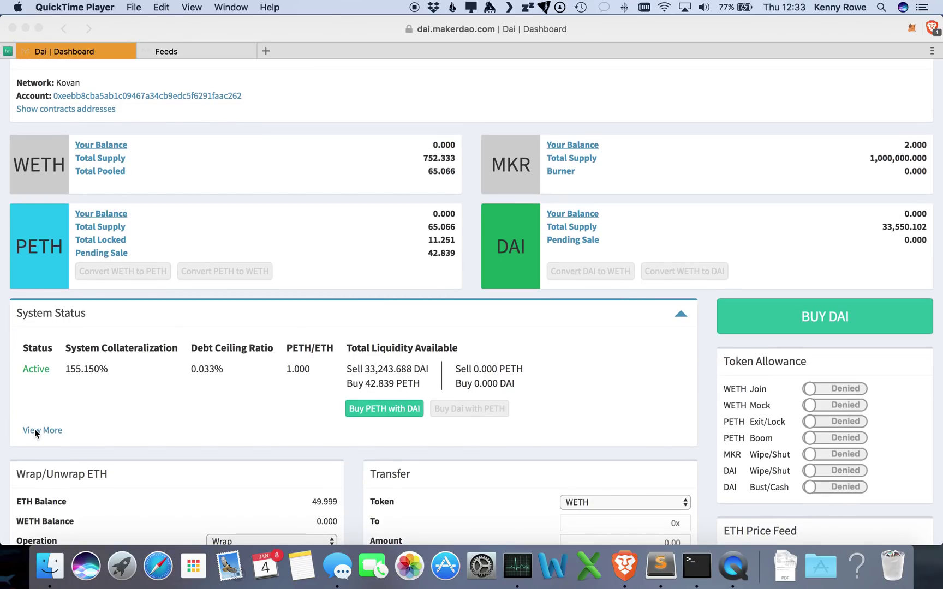
{"action": "left_click", "coordinate": [33, 431]}
{"action": "left_click", "coordinate": [48, 431]}
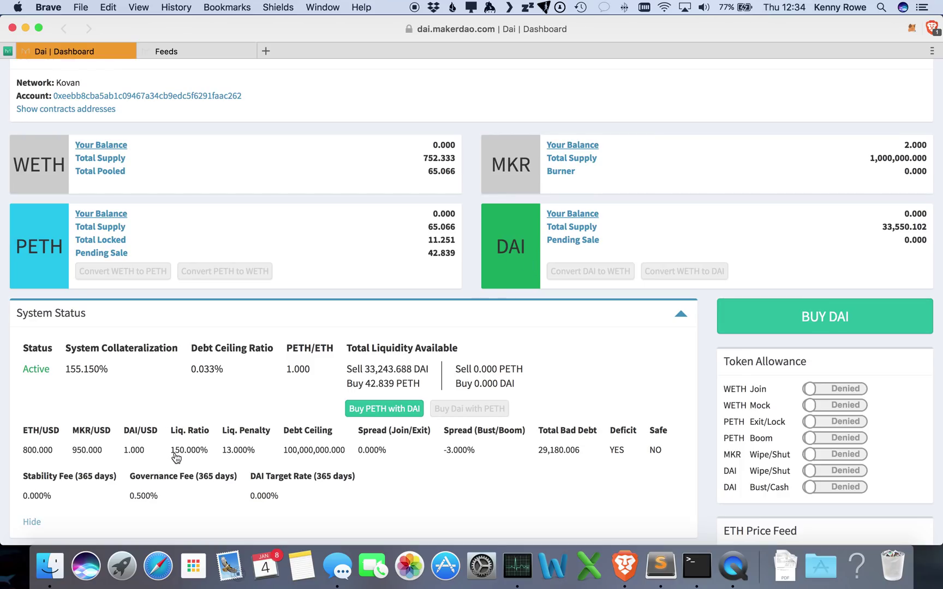
{"action": "mouse_move", "coordinate": [176, 458]}
Collapse the detailed System Status figures with Hide
{"action": "scroll", "coordinate": [561, 363], "scroll_direction": "down", "scroll_amount": 3}
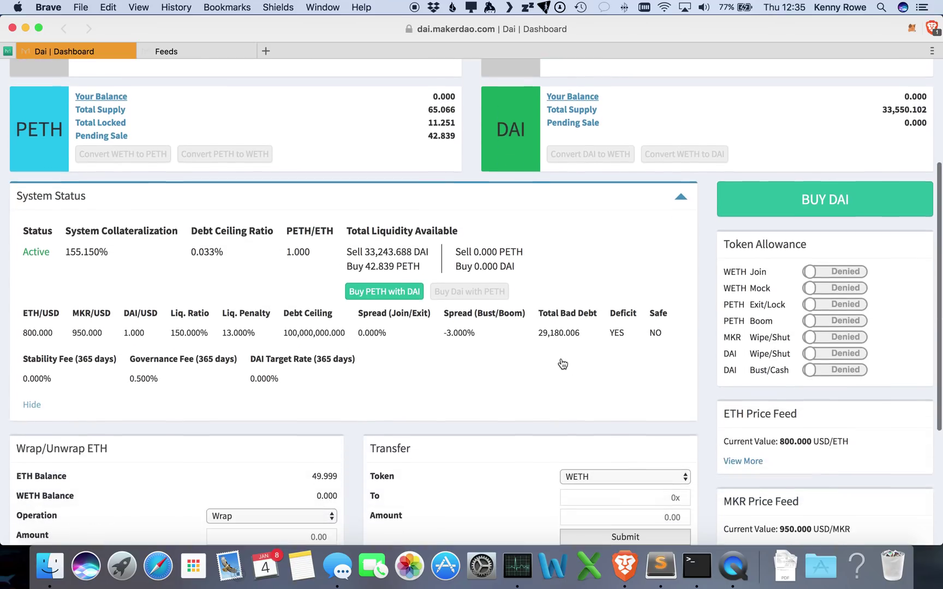
{"action": "left_click", "coordinate": [31, 402]}
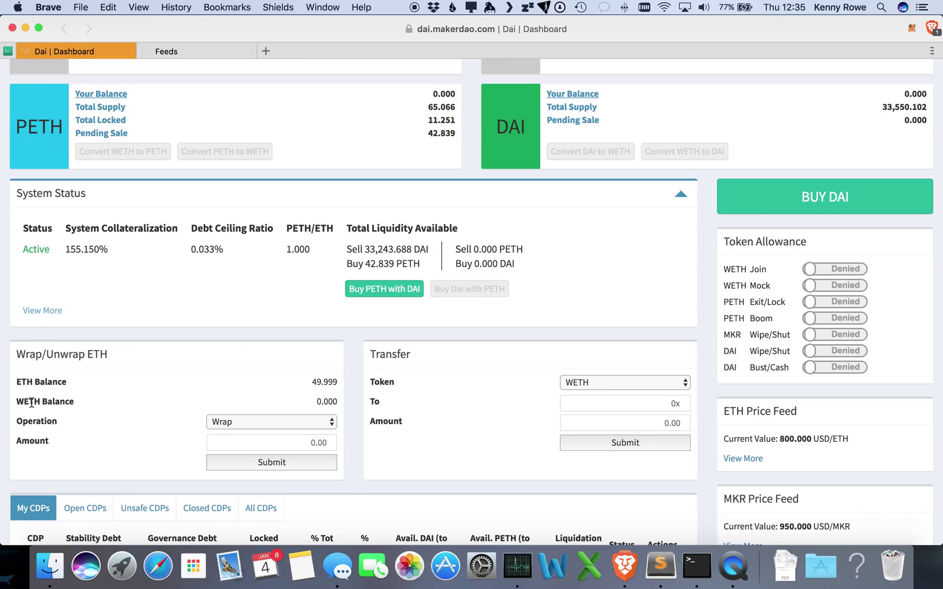
{"action": "scroll", "coordinate": [363, 333], "scroll_direction": "down", "scroll_amount": 2}
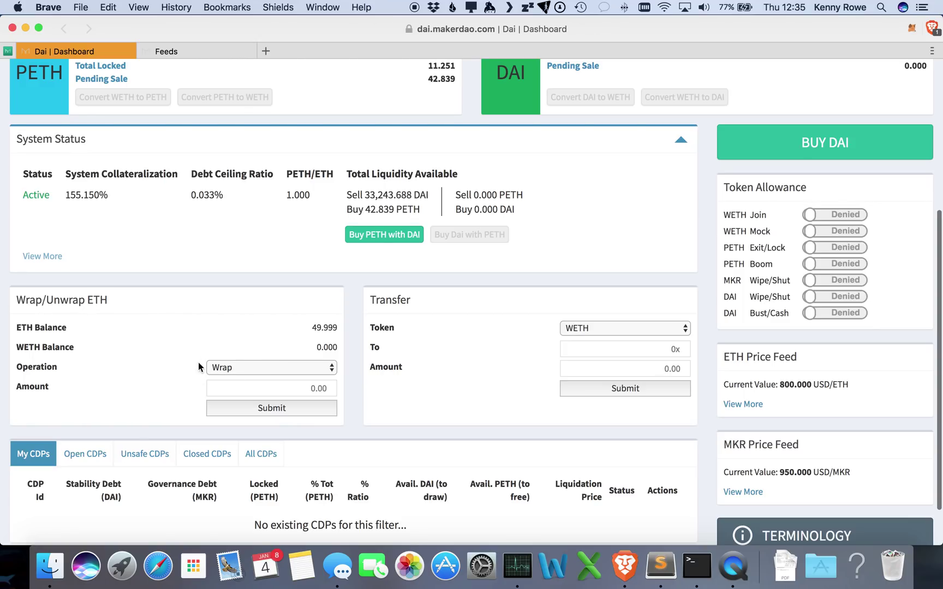
Inspect the Wrap operation and Transfer token dropdowns, leaving Wrap and WETH selected
{"action": "left_click", "coordinate": [219, 369]}
{"action": "left_click", "coordinate": [211, 294]}
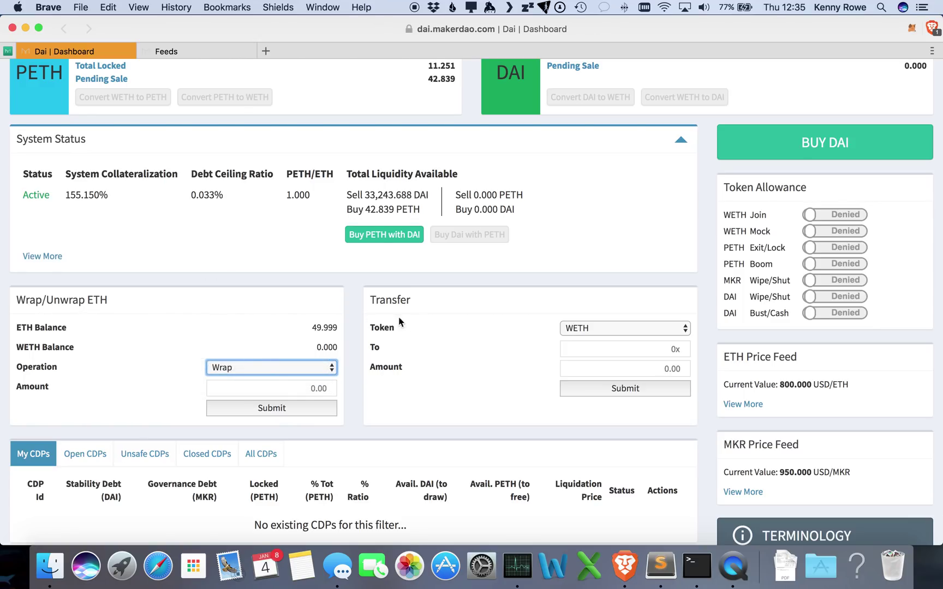
{"action": "left_click", "coordinate": [606, 329]}
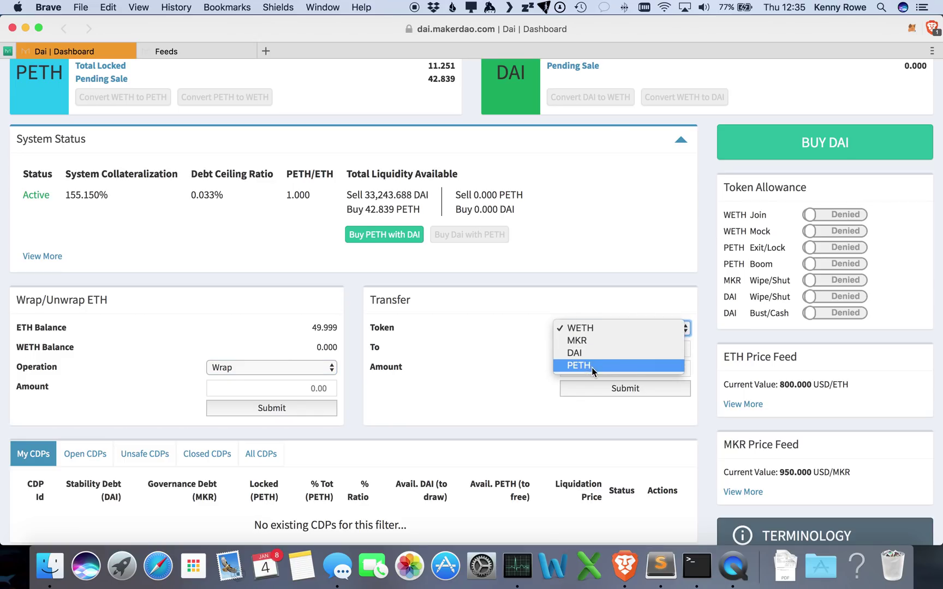
{"action": "left_click", "coordinate": [507, 311]}
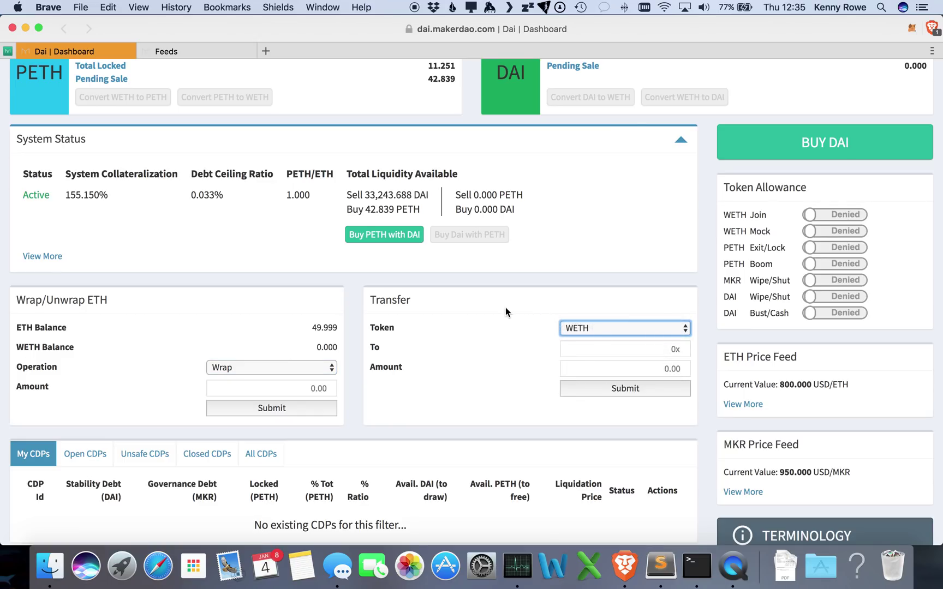
{"action": "left_click", "coordinate": [710, 240]}
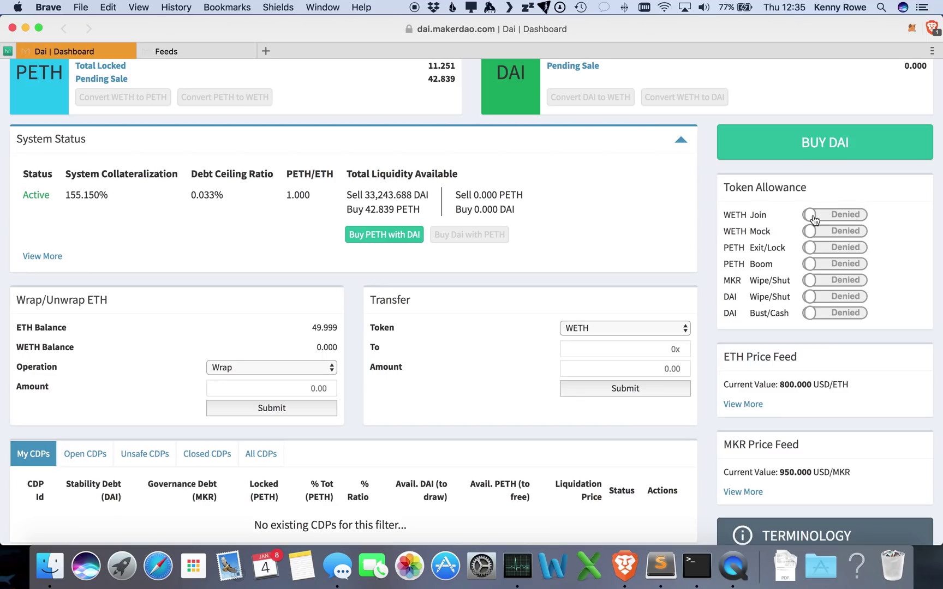
{"action": "scroll", "coordinate": [704, 211], "scroll_direction": "up", "scroll_amount": 5}
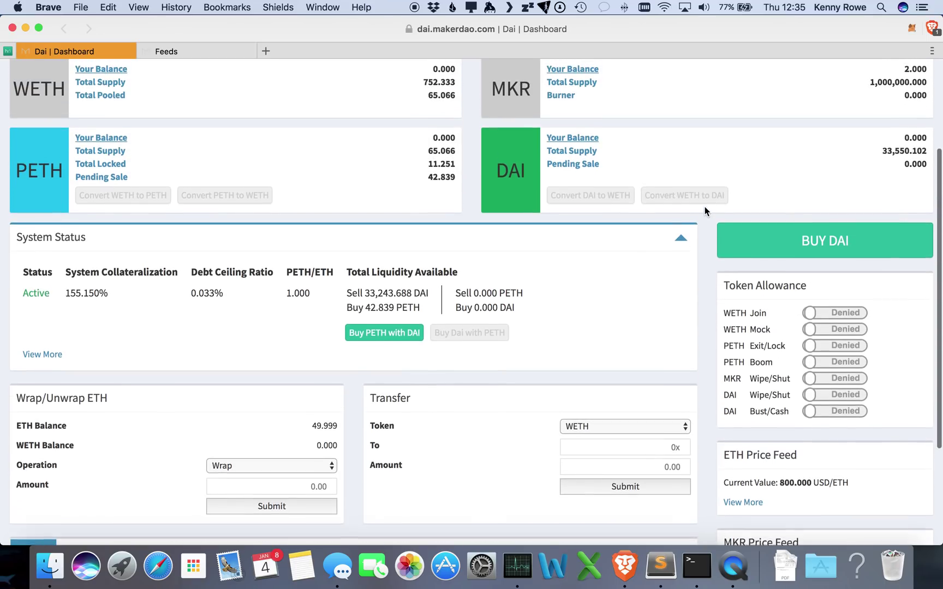
{"action": "scroll", "coordinate": [704, 211], "scroll_direction": "down", "scroll_amount": 4}
Approve the WETH Join allowance and sign it in MetaMask
{"action": "left_click", "coordinate": [800, 235]}
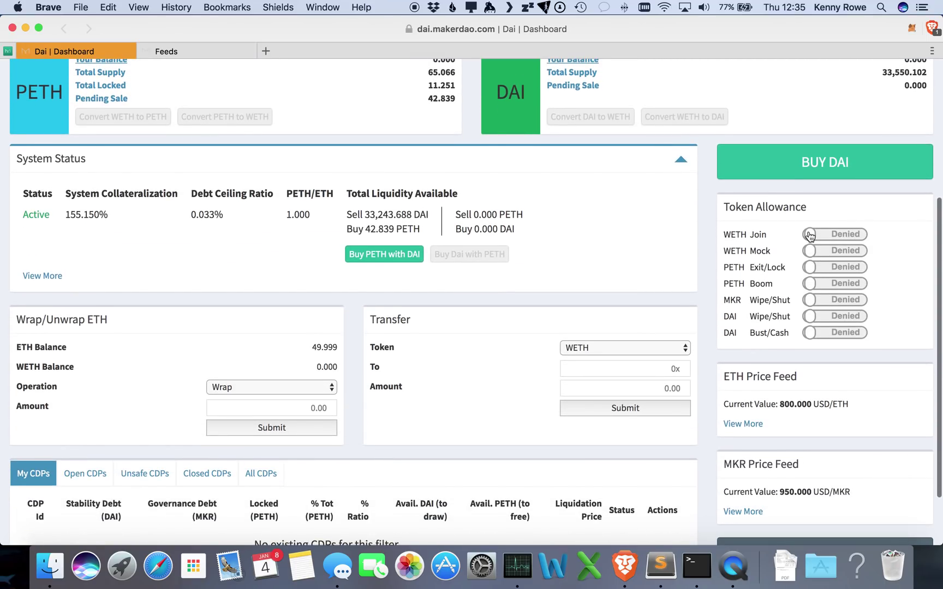
{"action": "left_click", "coordinate": [912, 29]}
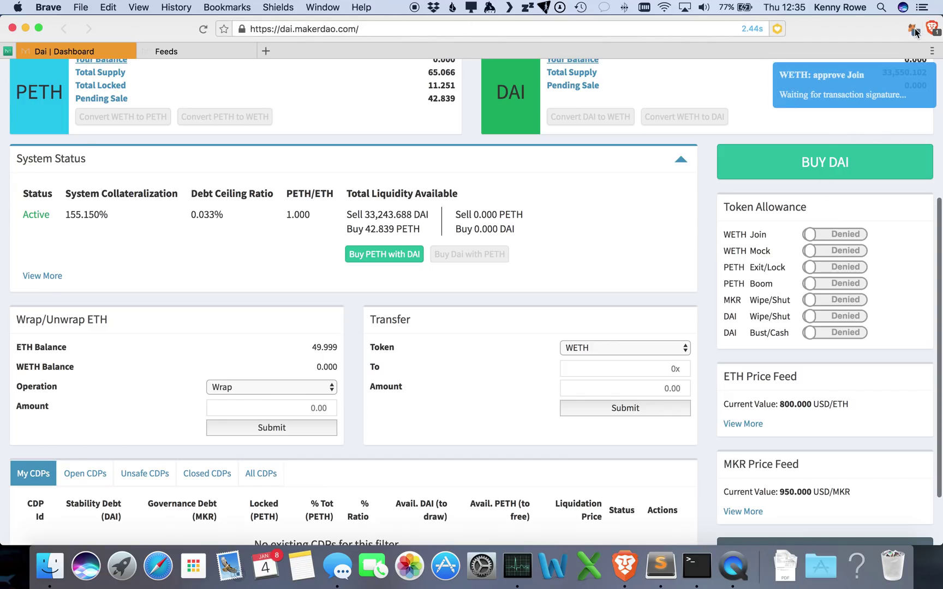
{"action": "left_click", "coordinate": [837, 295]}
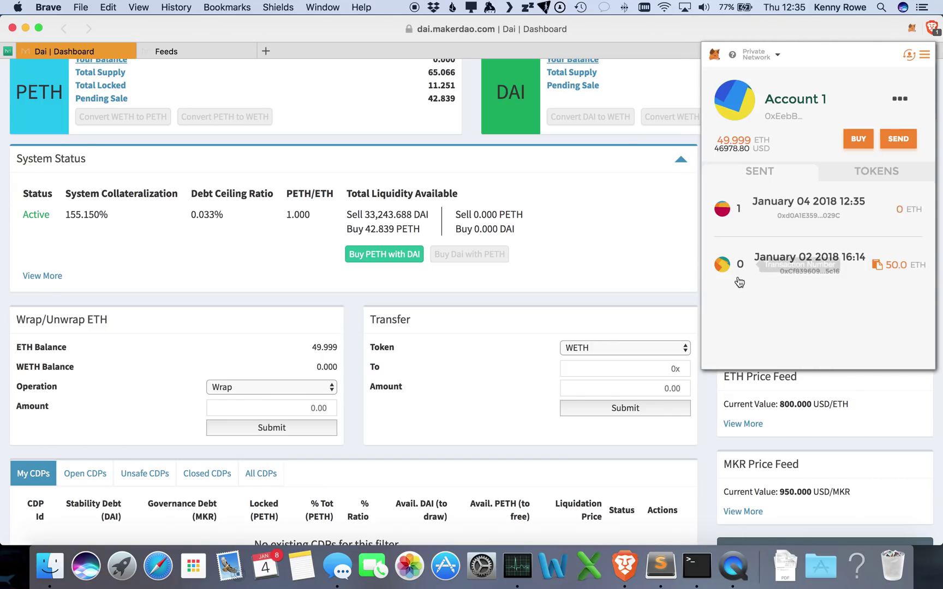
{"action": "left_click", "coordinate": [707, 394]}
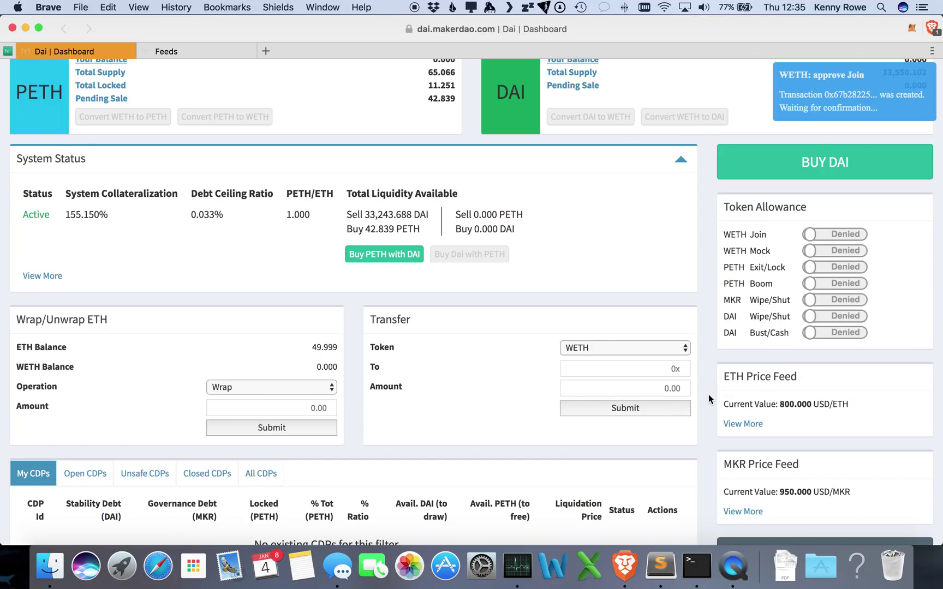
Approve the WETH Mock, PETH Exit/Lock, PETH Boom and MKR Wipe/Shut allowances and sign all queued approvals
{"action": "left_click", "coordinate": [806, 254]}
{"action": "left_click", "coordinate": [810, 270]}
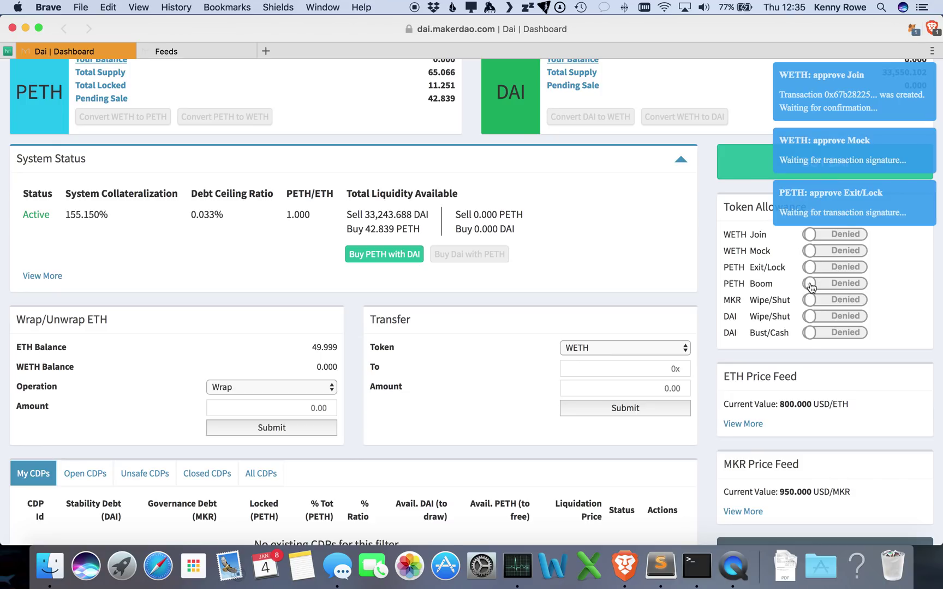
{"action": "left_click", "coordinate": [810, 284]}
{"action": "left_click", "coordinate": [811, 302]}
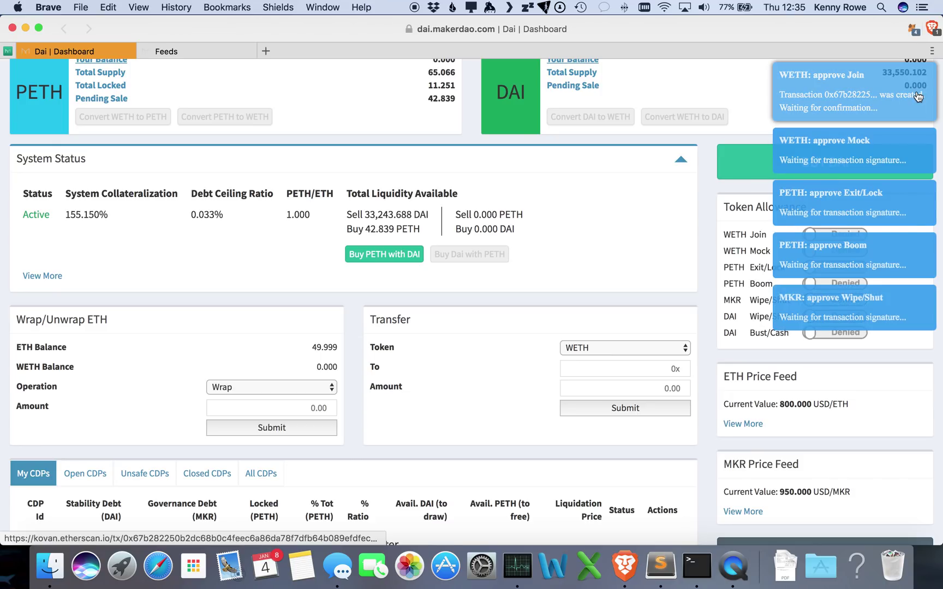
{"action": "left_click", "coordinate": [913, 31]}
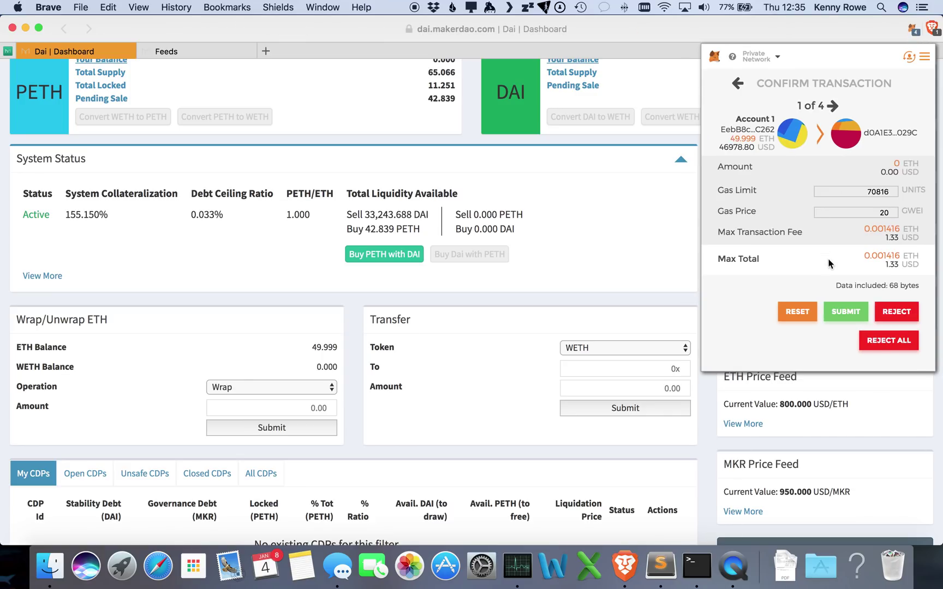
{"action": "left_click", "coordinate": [839, 306]}
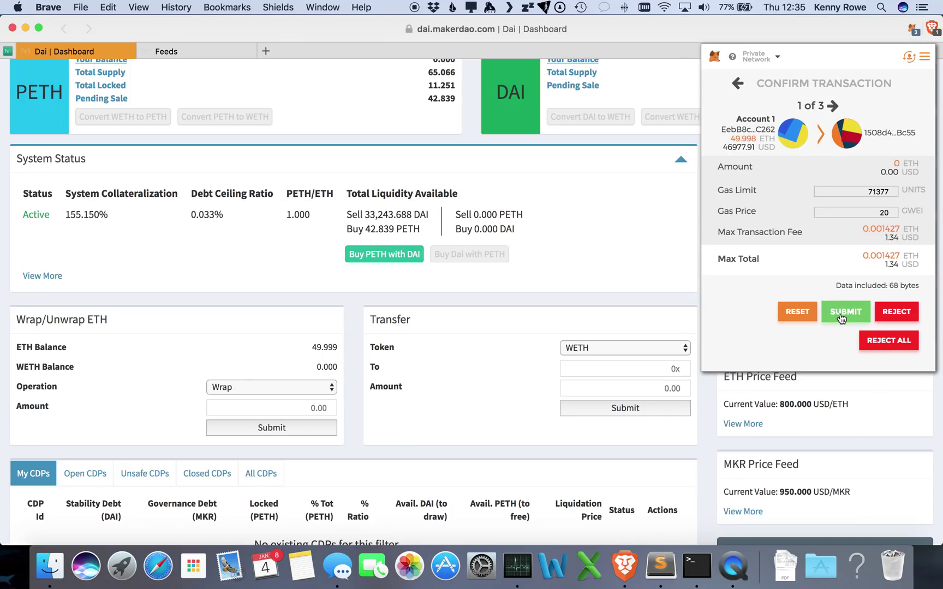
{"action": "left_click", "coordinate": [840, 314]}
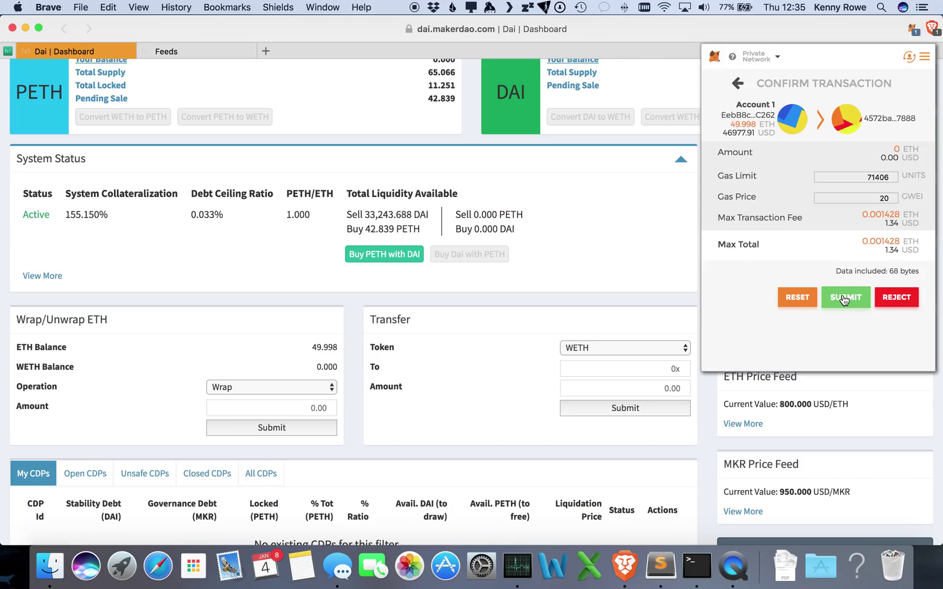
{"action": "left_click", "coordinate": [839, 314]}
{"action": "left_click", "coordinate": [714, 413]}
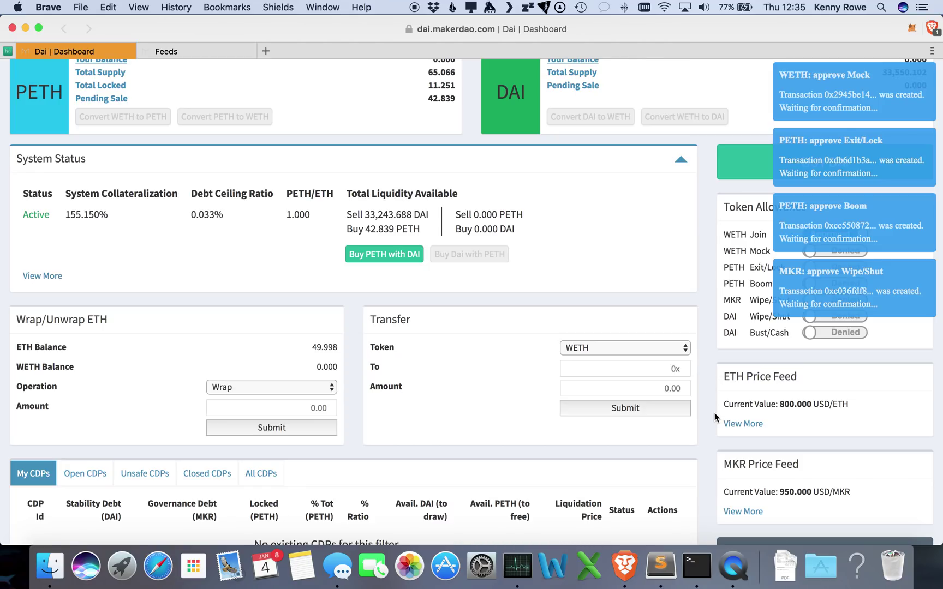
Request the DAI Wipe/Shut and DAI Bust/Cash allowances, leaving them awaiting signature
{"action": "left_click", "coordinate": [811, 323]}
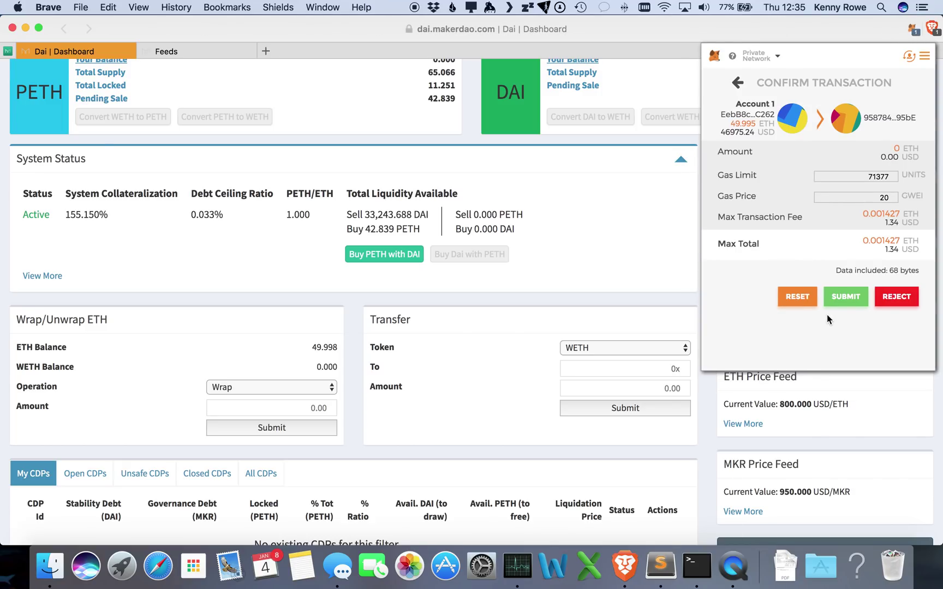
{"action": "left_click", "coordinate": [789, 295]}
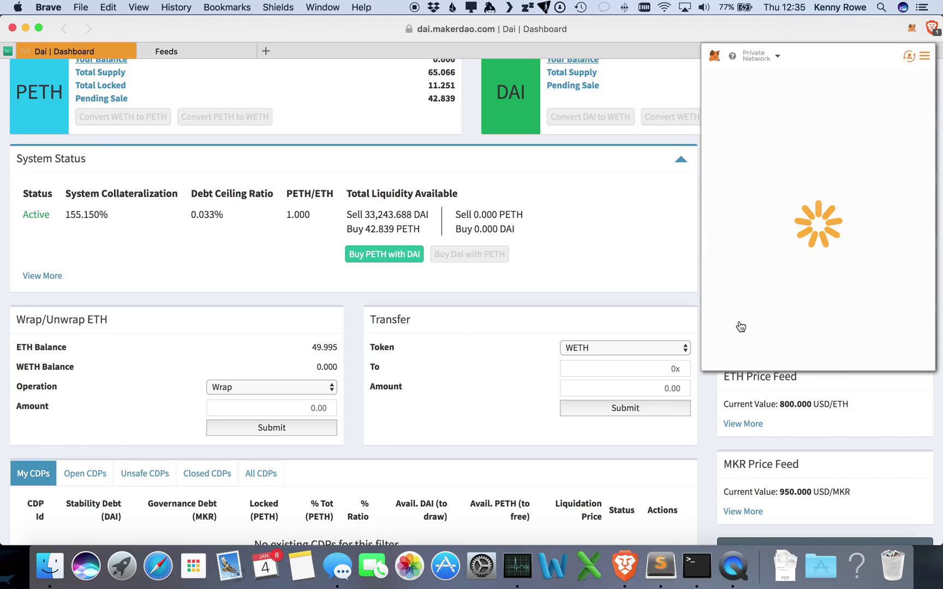
{"action": "left_click", "coordinate": [704, 392]}
{"action": "left_click", "coordinate": [811, 333]}
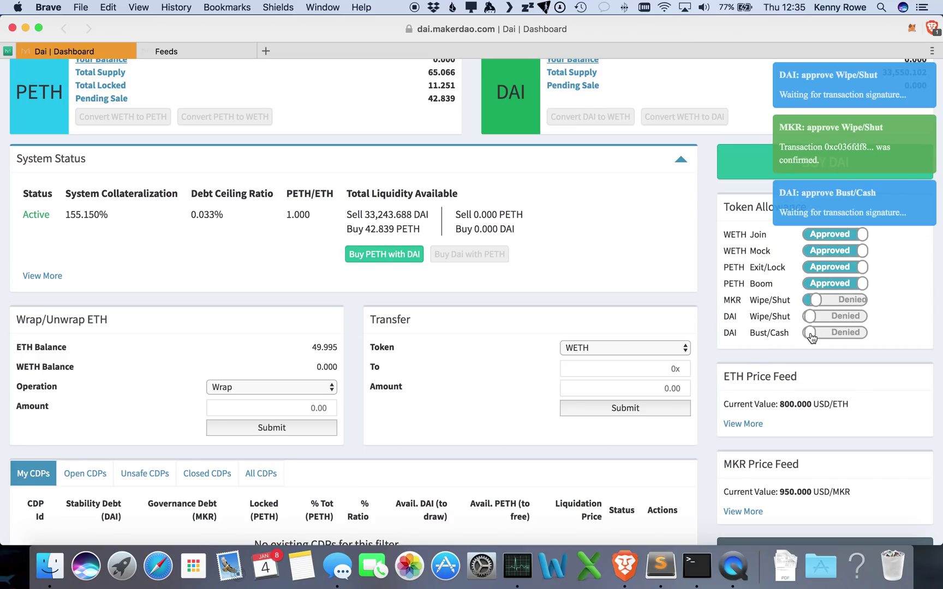
Sign the pending DAI Wipe/Shut and DAI Bust/Cash approvals in MetaMask
{"action": "left_click", "coordinate": [911, 28]}
{"action": "left_click", "coordinate": [845, 295]}
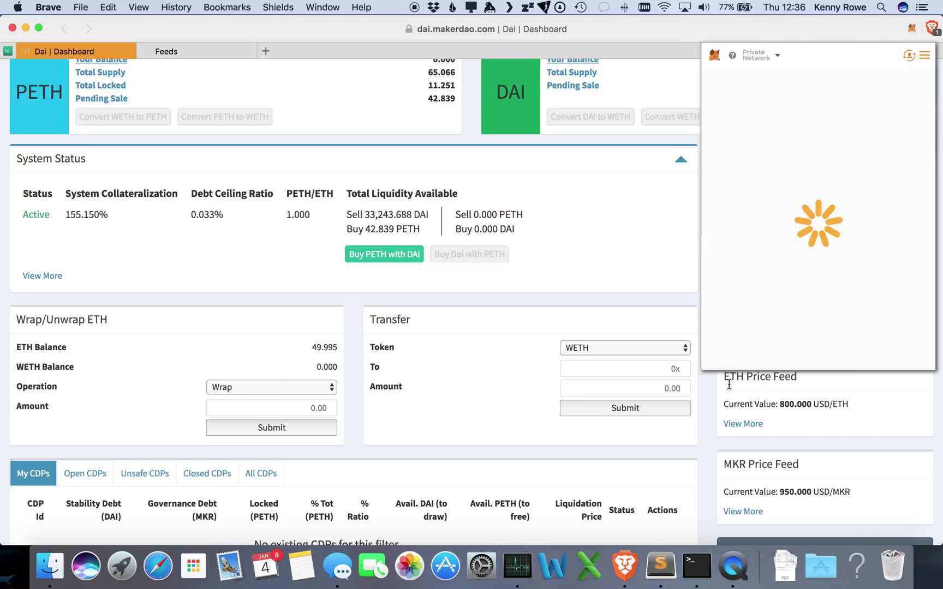
{"action": "left_click", "coordinate": [709, 417]}
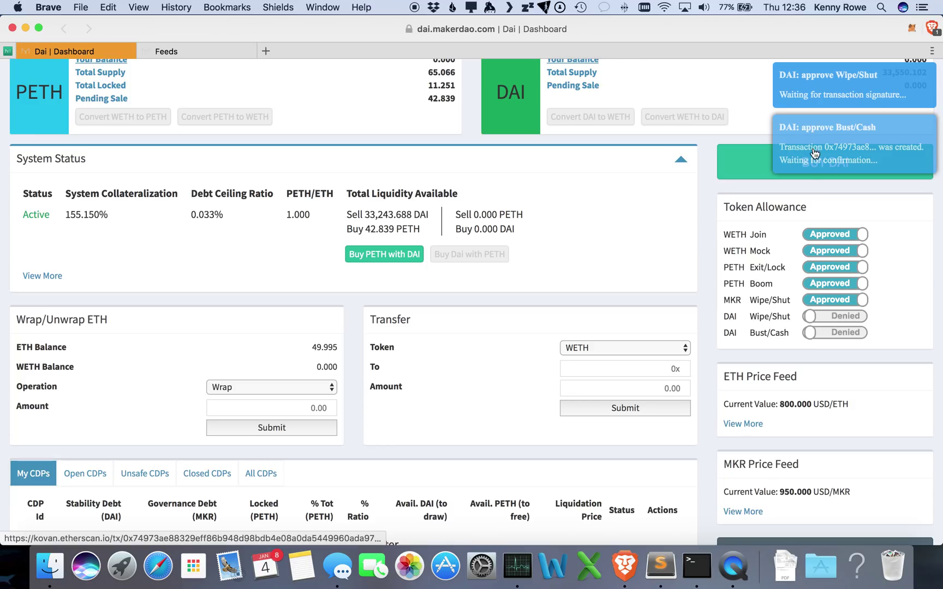
Reject an accidental PETH Exit/Lock deny transaction so that allowance stays approved
{"action": "left_click", "coordinate": [842, 270]}
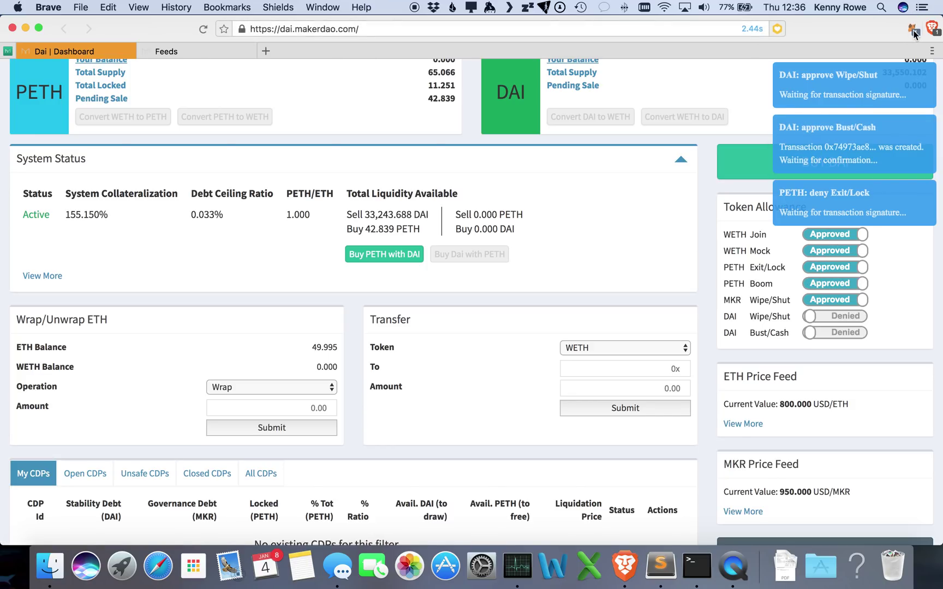
{"action": "left_click", "coordinate": [897, 296]}
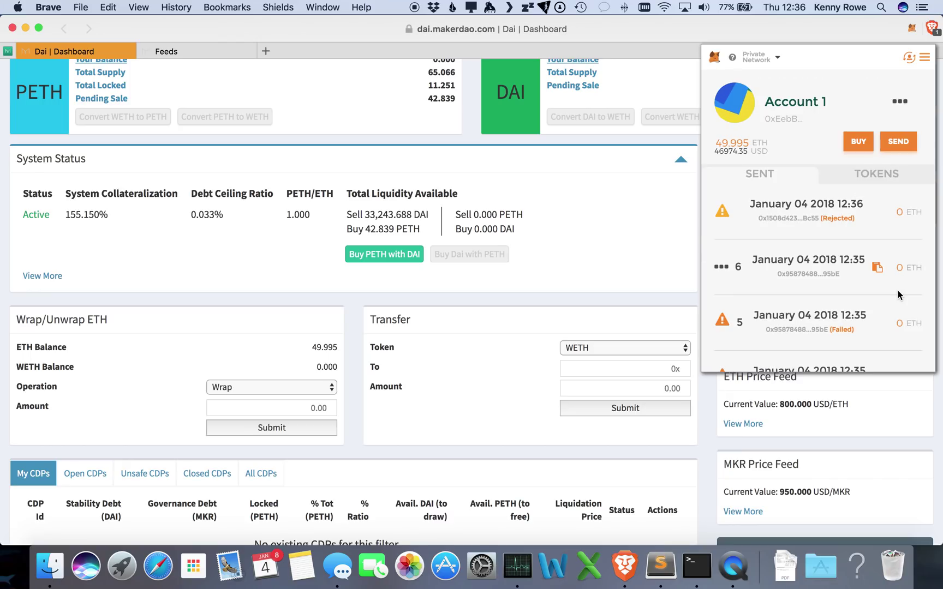
{"action": "left_click", "coordinate": [706, 436]}
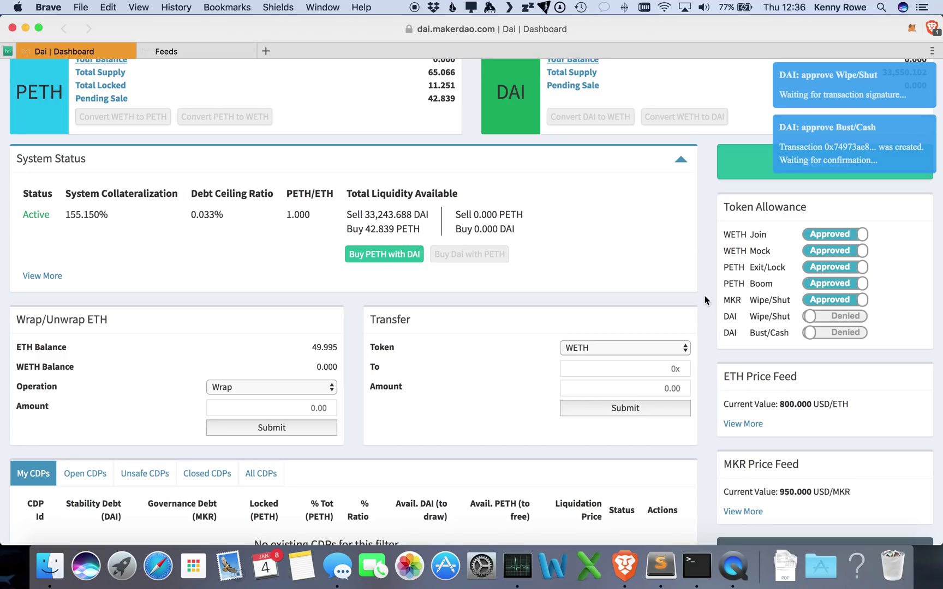
{"action": "scroll", "coordinate": [704, 295], "scroll_direction": "up", "scroll_amount": 2}
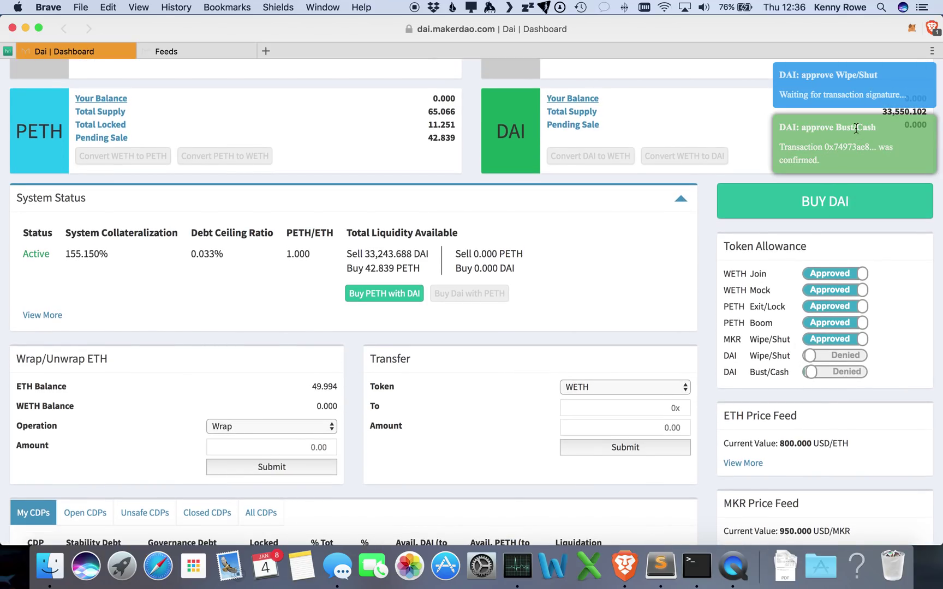
Re-approve the DAI Wipe/Shut allowance and confirm it in MetaMask
{"action": "left_click", "coordinate": [810, 357]}
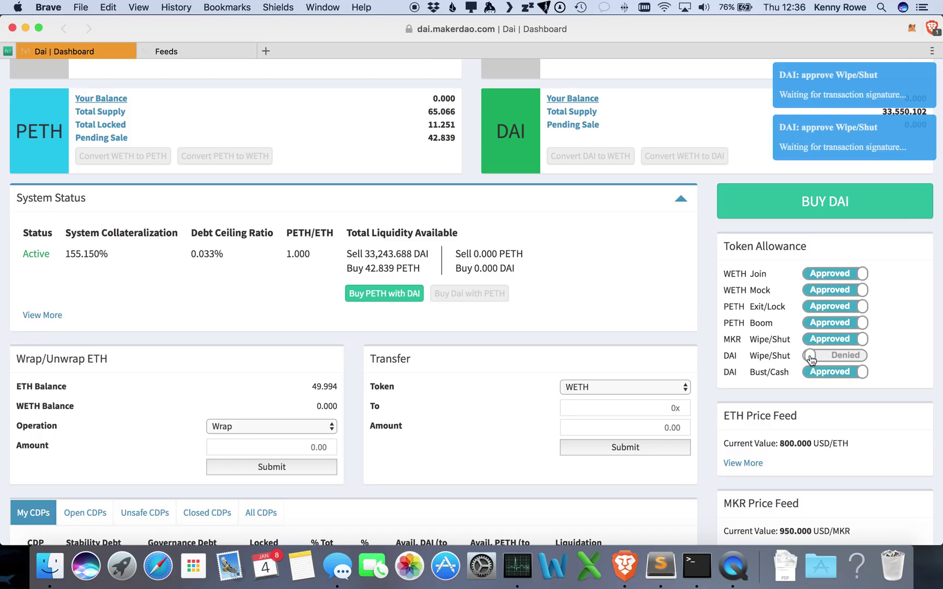
{"action": "left_click", "coordinate": [912, 30]}
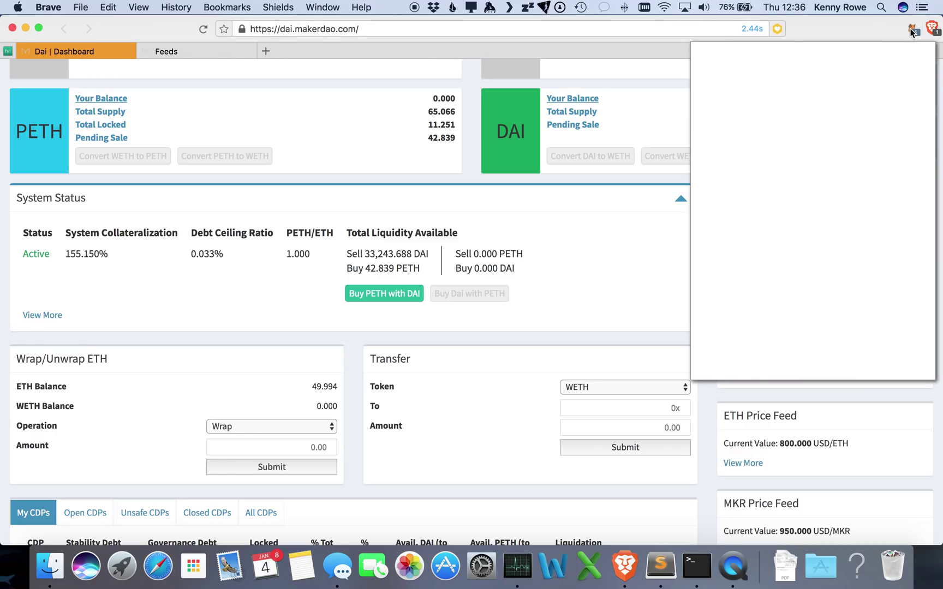
{"action": "left_click", "coordinate": [830, 303]}
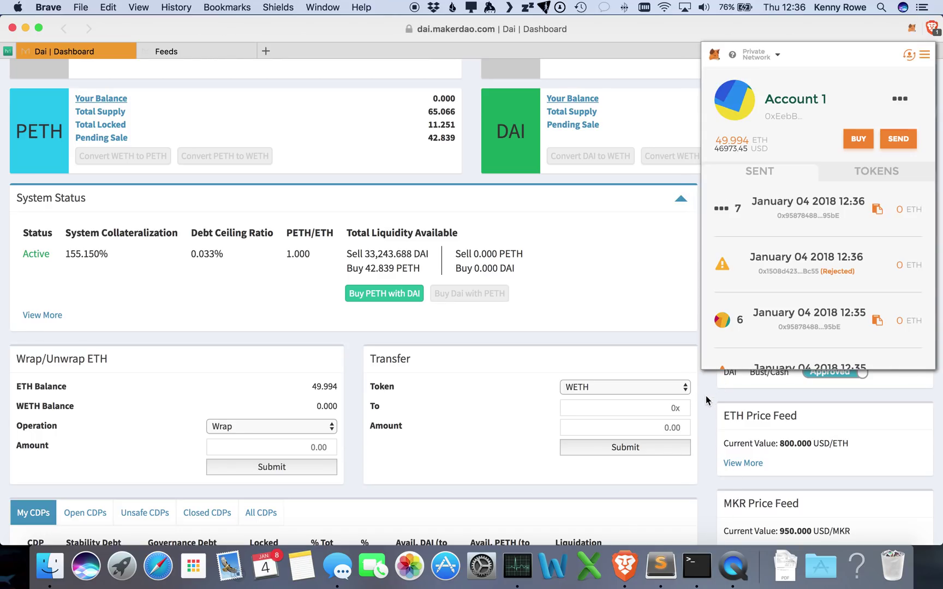
{"action": "left_click", "coordinate": [705, 397]}
{"action": "scroll", "coordinate": [705, 398], "scroll_direction": "up", "scroll_amount": 3}
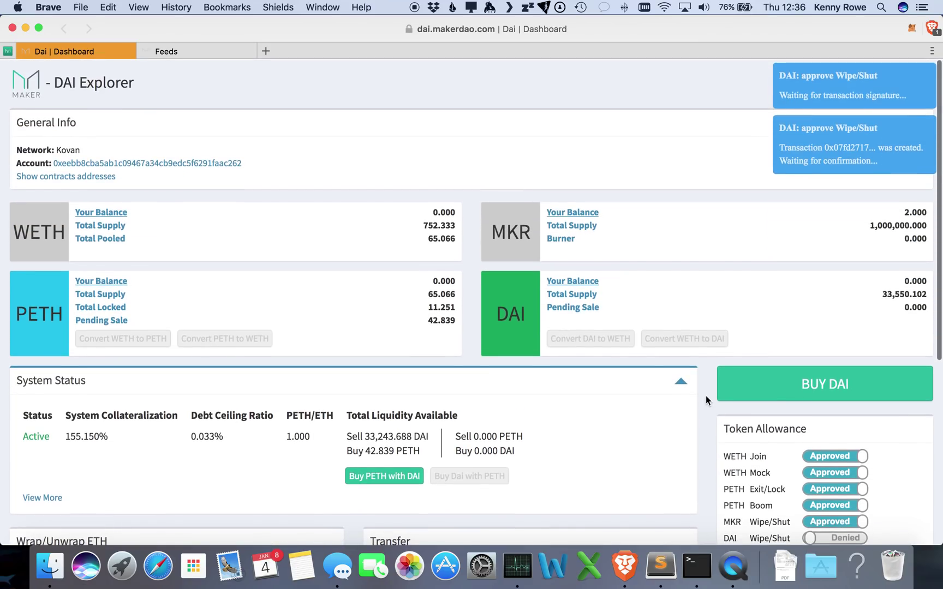
{"action": "scroll", "coordinate": [706, 398], "scroll_direction": "down", "scroll_amount": 1}
{"action": "scroll", "coordinate": [705, 395], "scroll_direction": "down", "scroll_amount": 1}
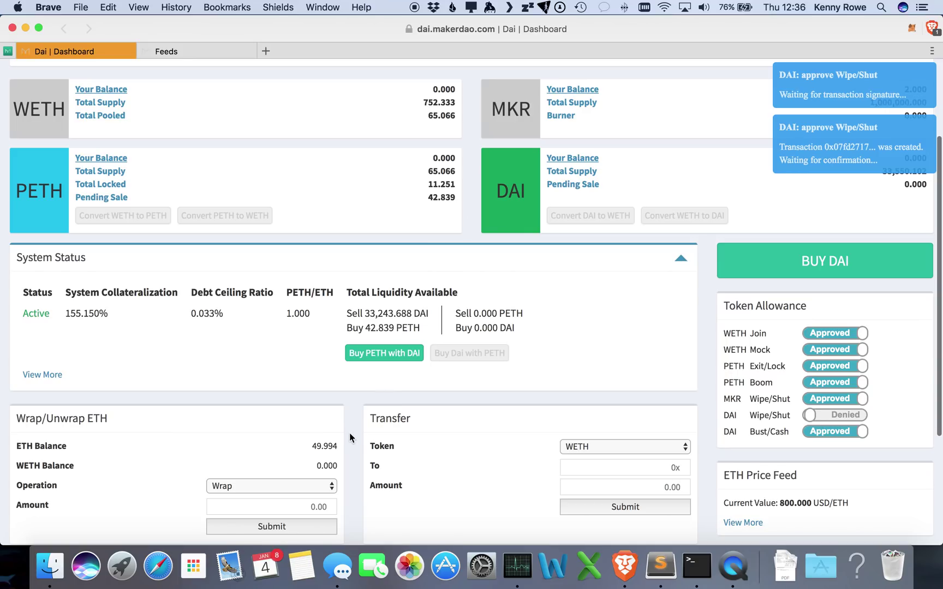
{"action": "scroll", "coordinate": [349, 437], "scroll_direction": "down", "scroll_amount": 1}
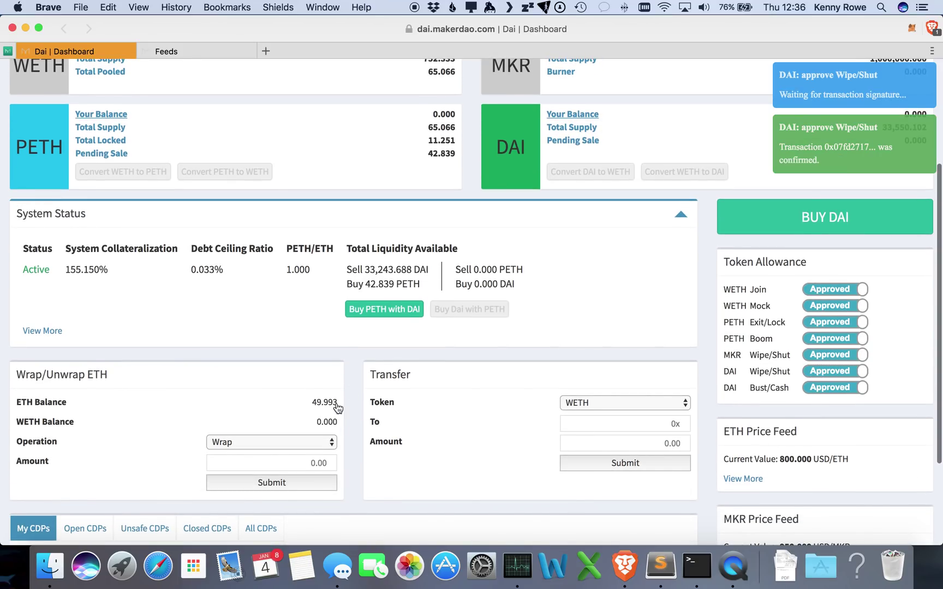
Wrap 40 ETH into WETH and confirm in MetaMask, leaving 9.992 ETH
{"action": "left_click", "coordinate": [310, 470]}
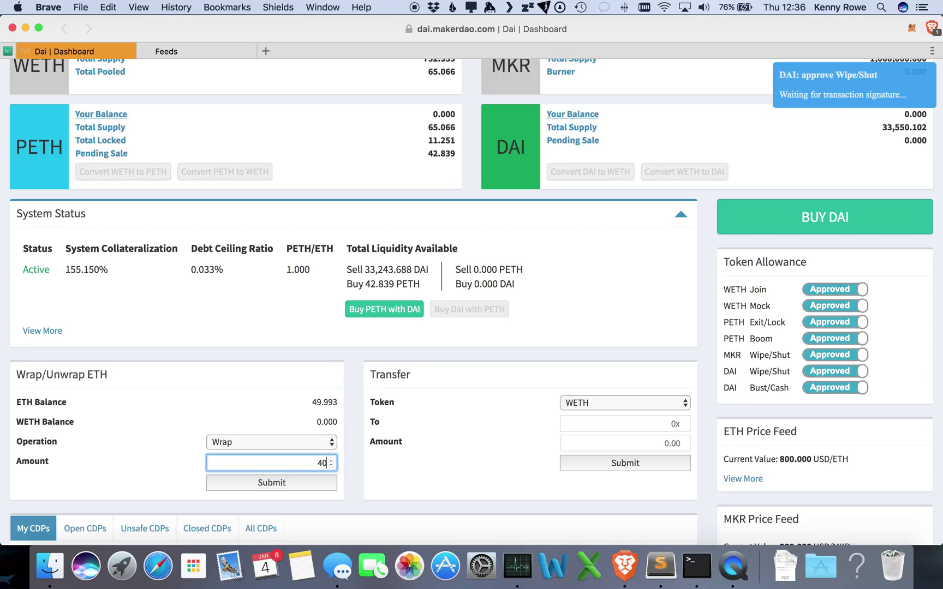
{"action": "left_click", "coordinate": [319, 484]}
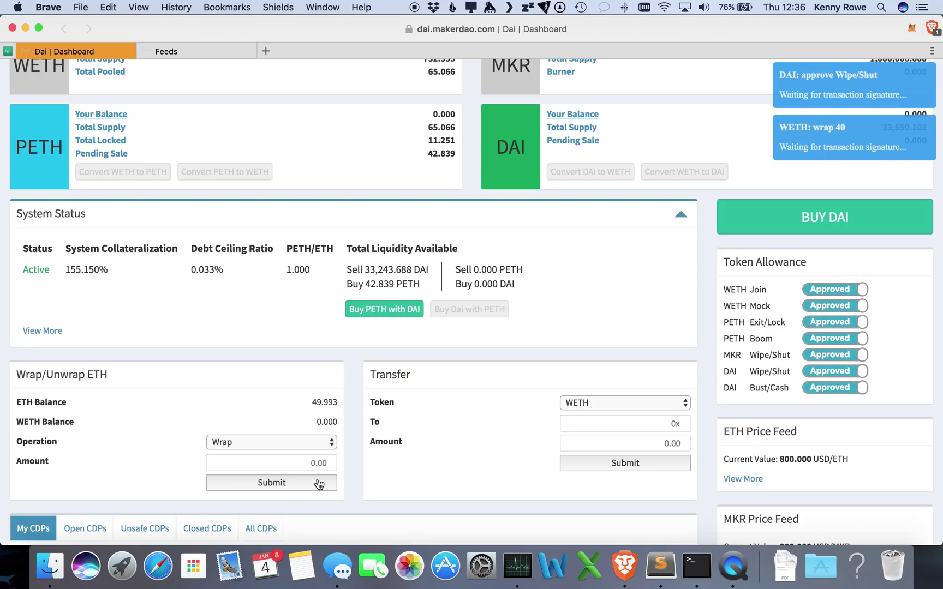
{"action": "left_click", "coordinate": [913, 30]}
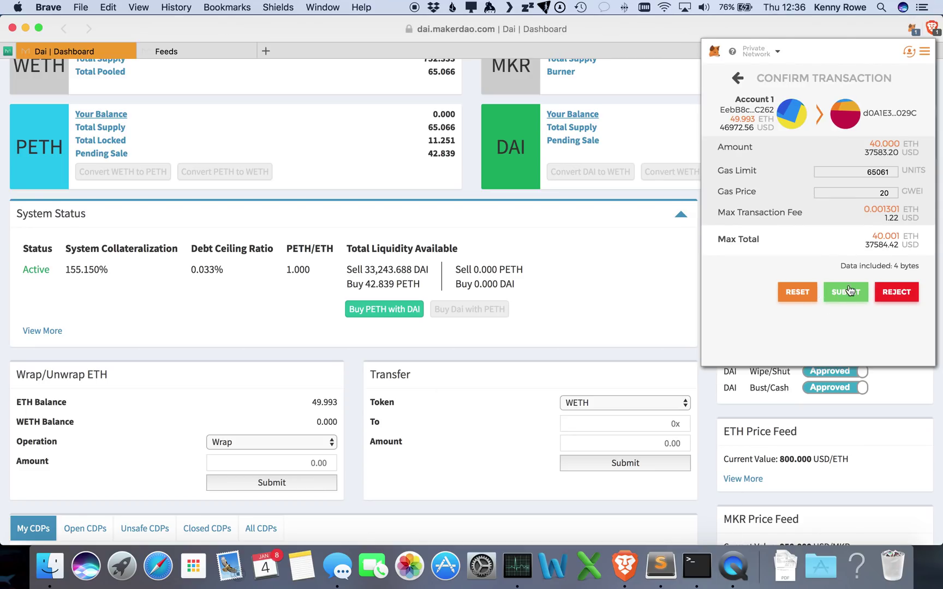
{"action": "left_click", "coordinate": [847, 286]}
{"action": "left_click", "coordinate": [708, 396]}
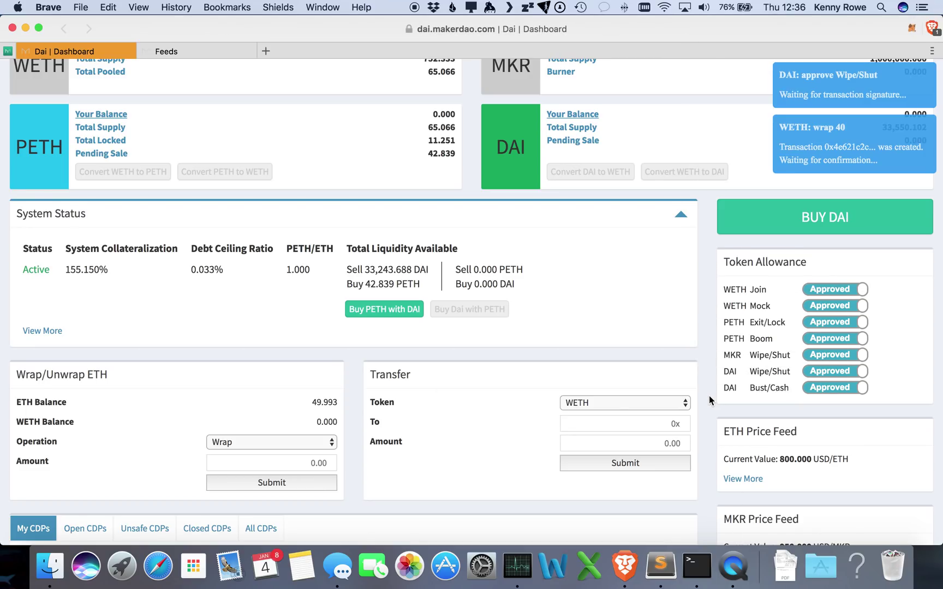
{"action": "scroll", "coordinate": [708, 396], "scroll_direction": "up", "scroll_amount": 3}
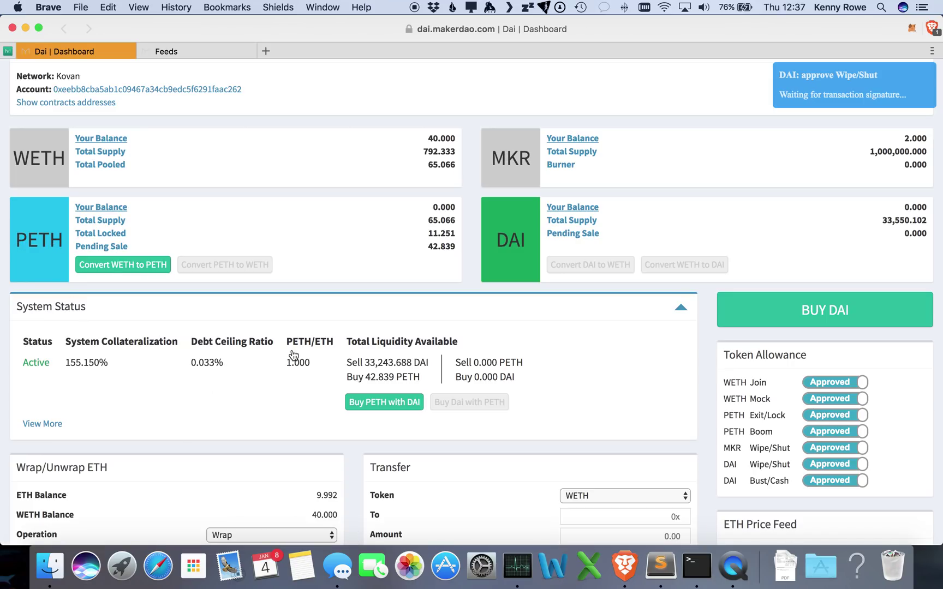
Convert the maximum 40 WETH into PETH and sign the join transaction
{"action": "left_click", "coordinate": [134, 272]}
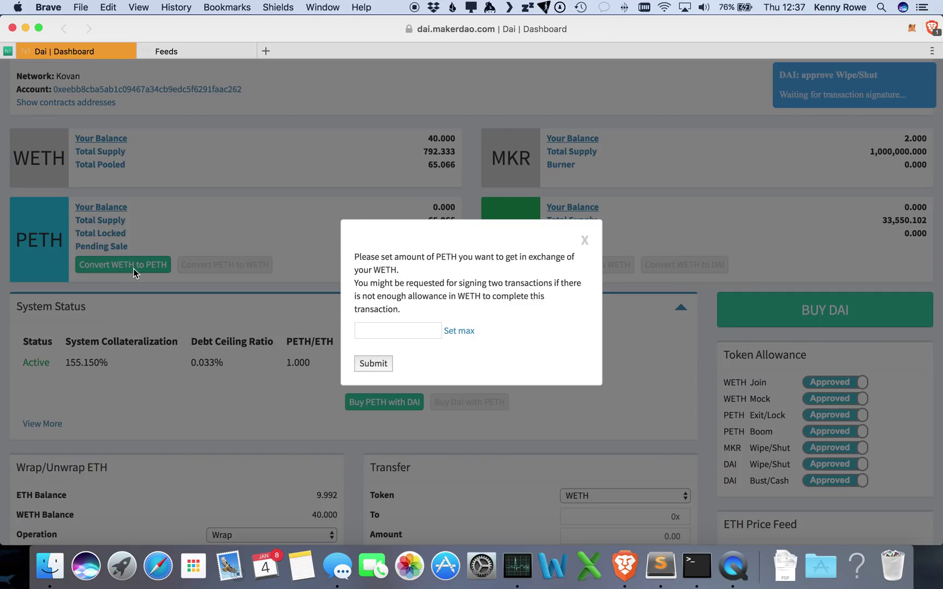
{"action": "left_click", "coordinate": [457, 331]}
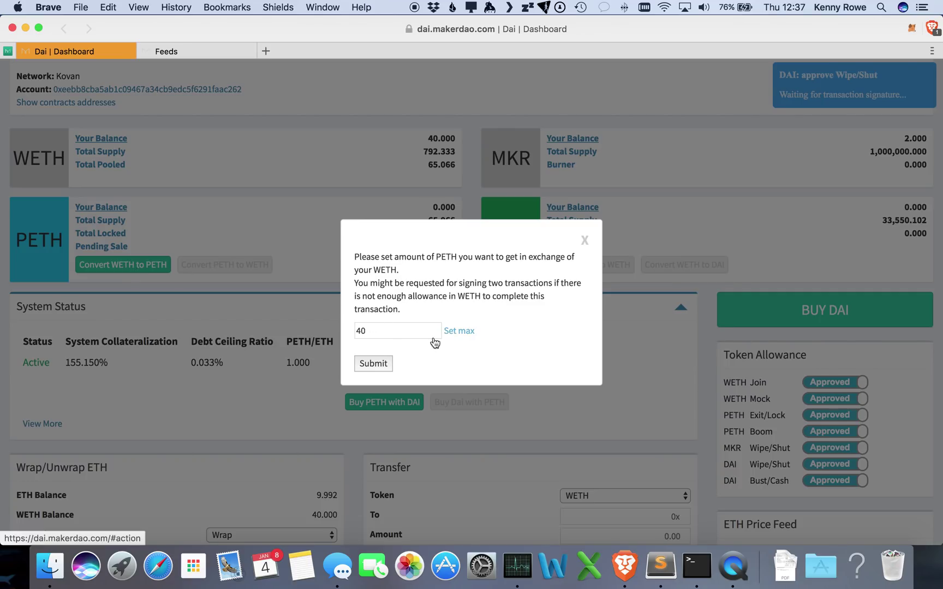
{"action": "left_click", "coordinate": [380, 365]}
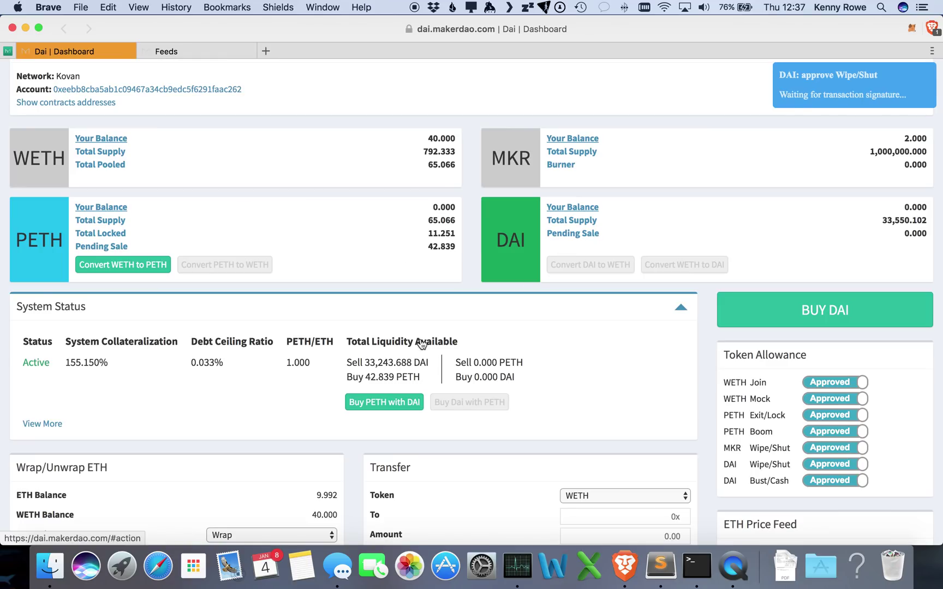
{"action": "left_click", "coordinate": [912, 33]}
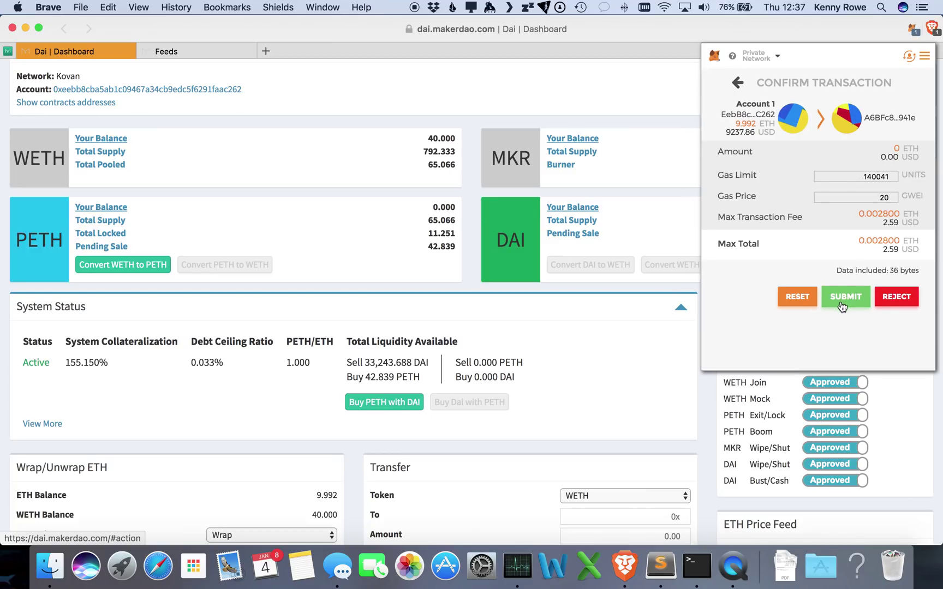
{"action": "left_click", "coordinate": [845, 299]}
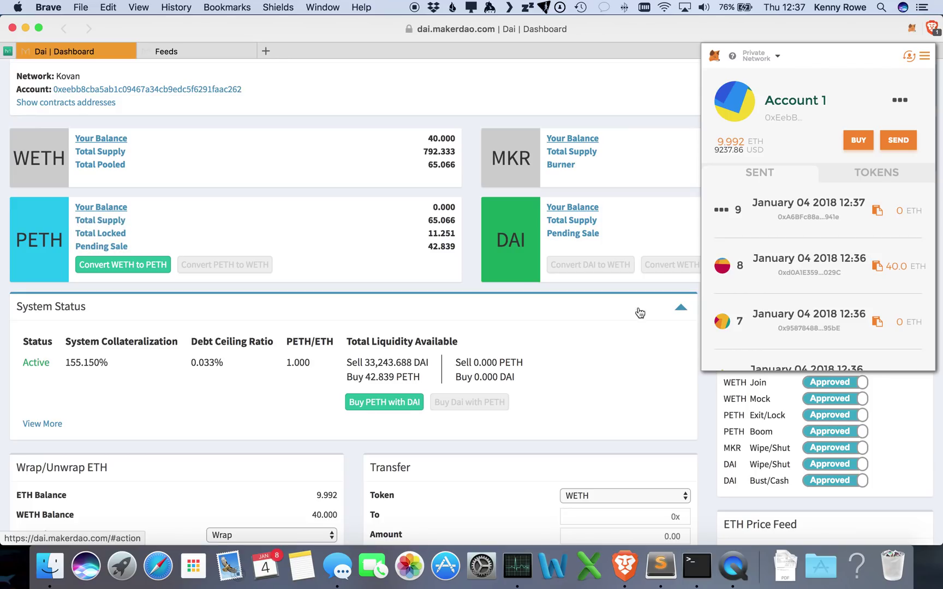
{"action": "left_click", "coordinate": [712, 398]}
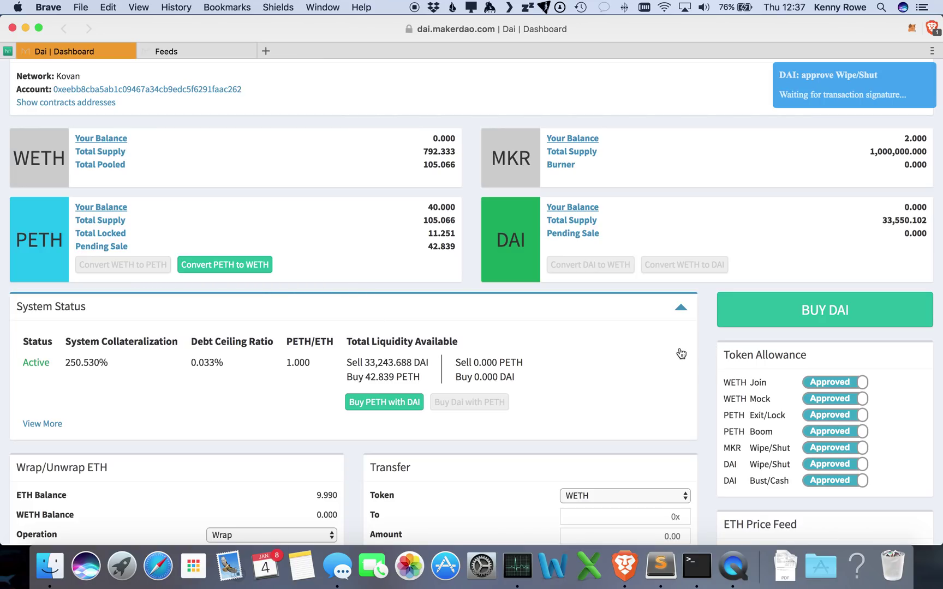
Browse all open CDPs, then return to listing only your own
{"action": "scroll", "coordinate": [704, 359], "scroll_direction": "down", "scroll_amount": 10}
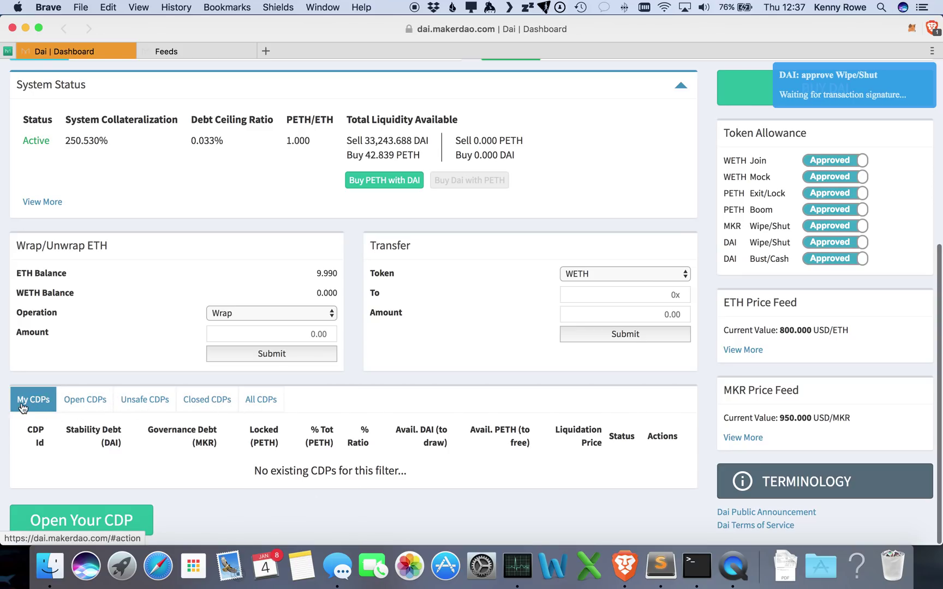
{"action": "left_click", "coordinate": [73, 405]}
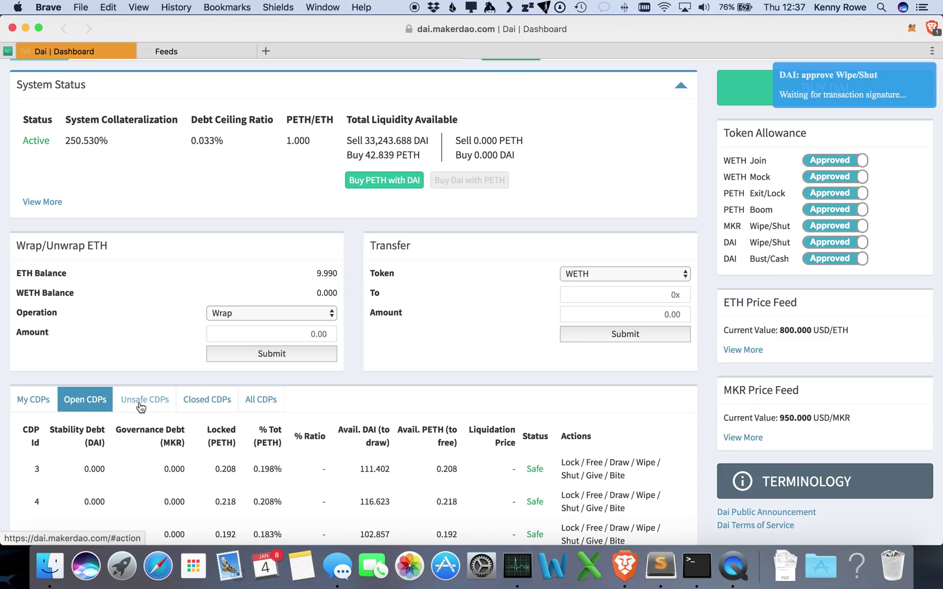
{"action": "left_click", "coordinate": [35, 401]}
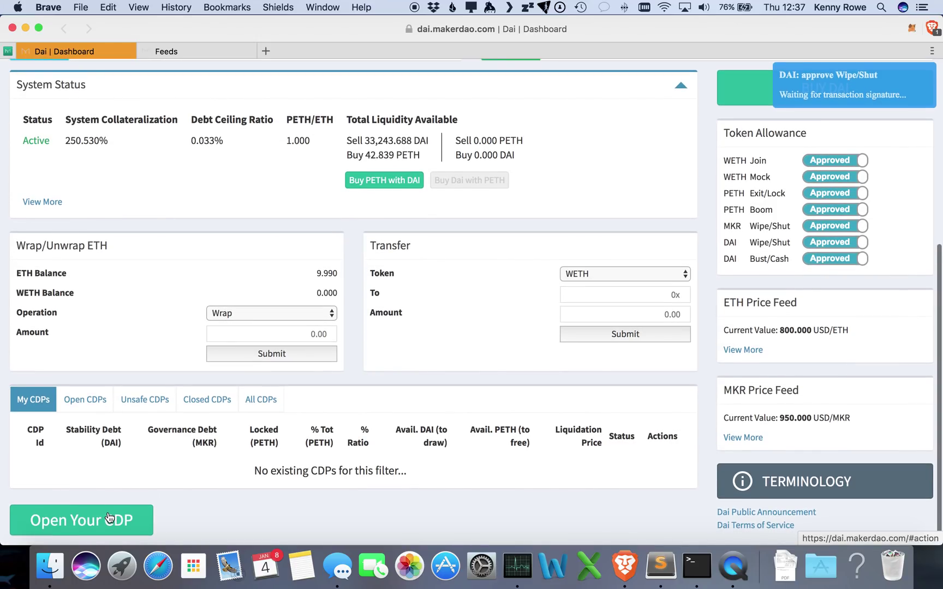
Open and sign a new empty CDP 34, then bring up its Lock collateral prompt
{"action": "left_click", "coordinate": [108, 513]}
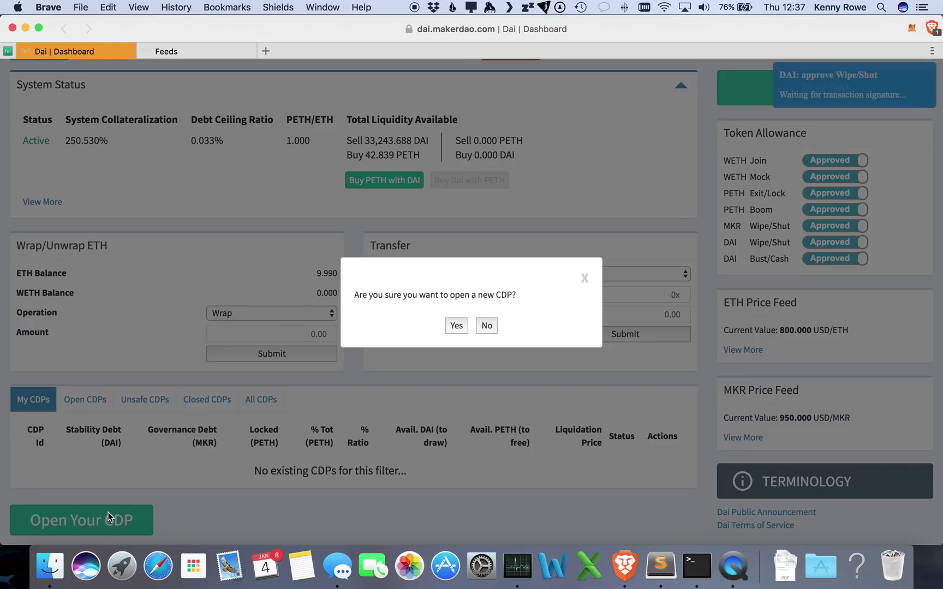
{"action": "left_click", "coordinate": [456, 326]}
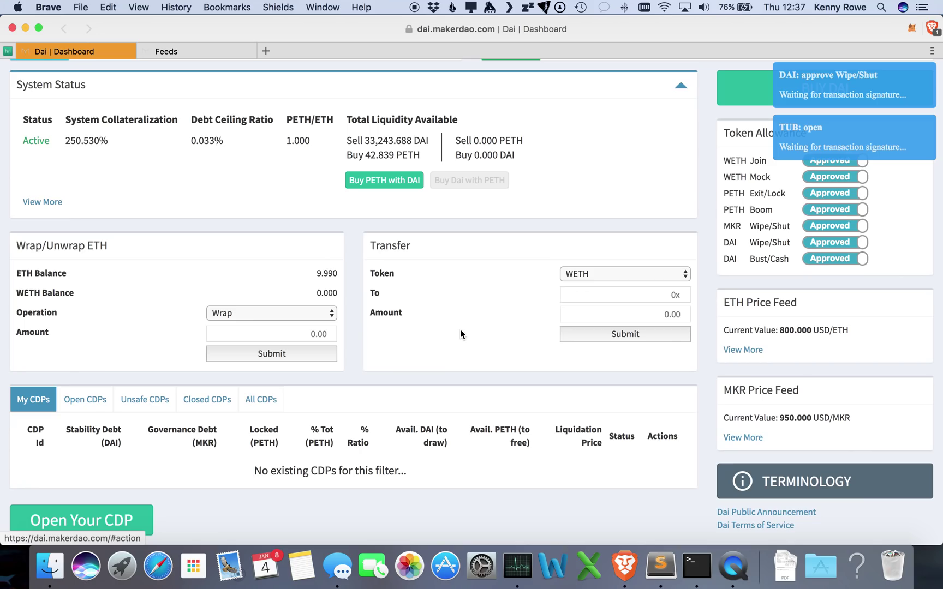
{"action": "left_click", "coordinate": [911, 29]}
{"action": "left_click", "coordinate": [838, 297]}
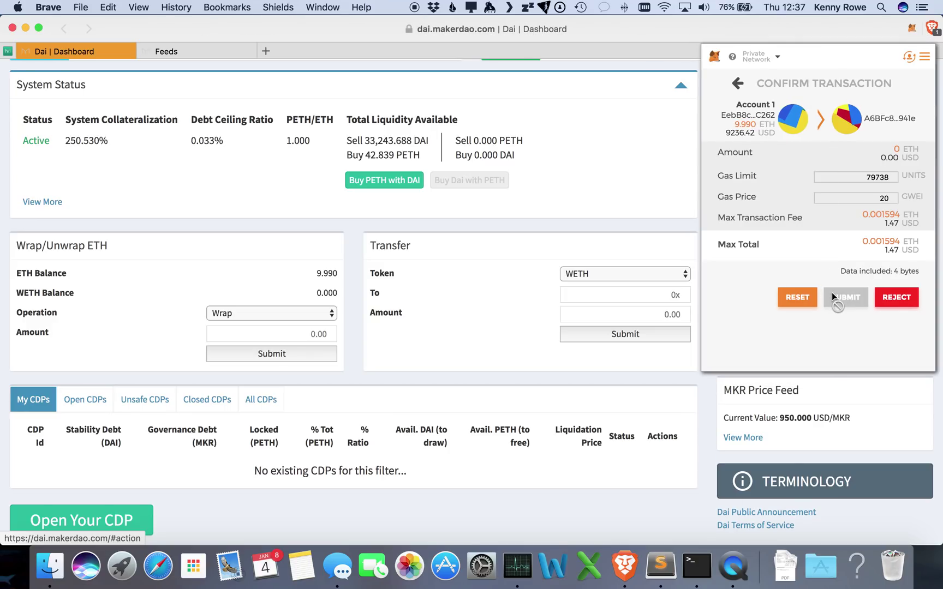
{"action": "left_click", "coordinate": [702, 436]}
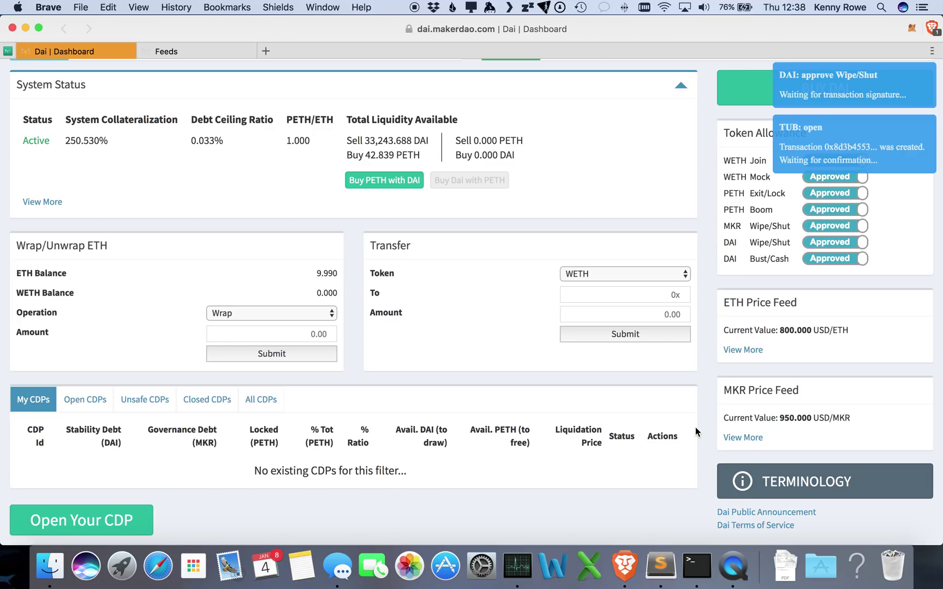
{"action": "scroll", "coordinate": [695, 427], "scroll_direction": "up", "scroll_amount": 3}
{"action": "scroll", "coordinate": [694, 427], "scroll_direction": "down", "scroll_amount": 3}
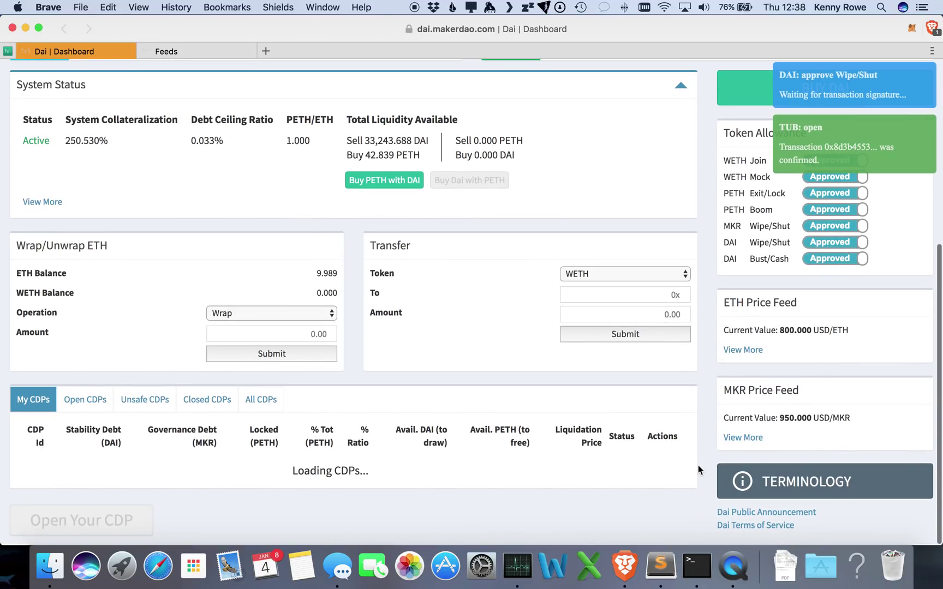
{"action": "scroll", "coordinate": [700, 470], "scroll_direction": "down", "scroll_amount": 1}
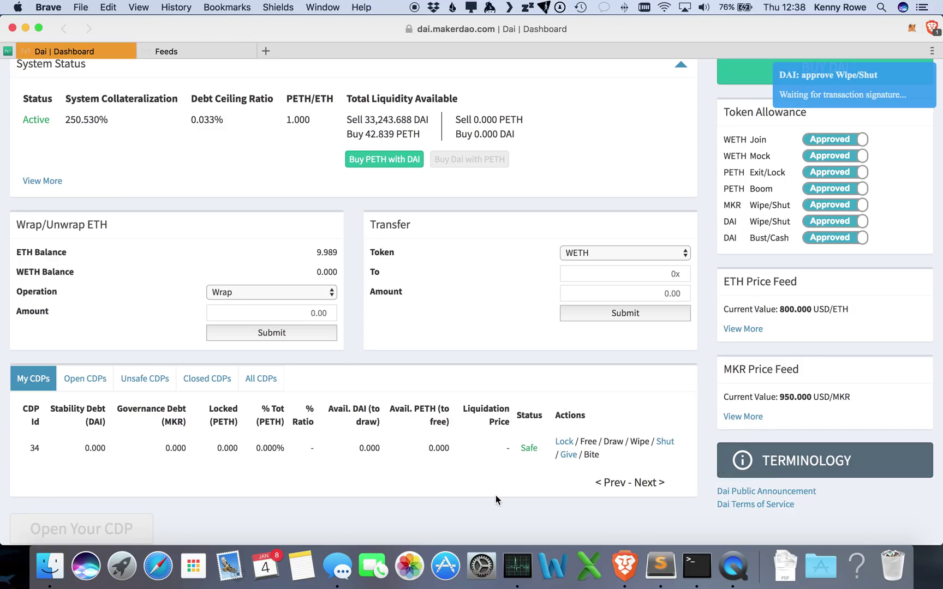
{"action": "left_click", "coordinate": [563, 443]}
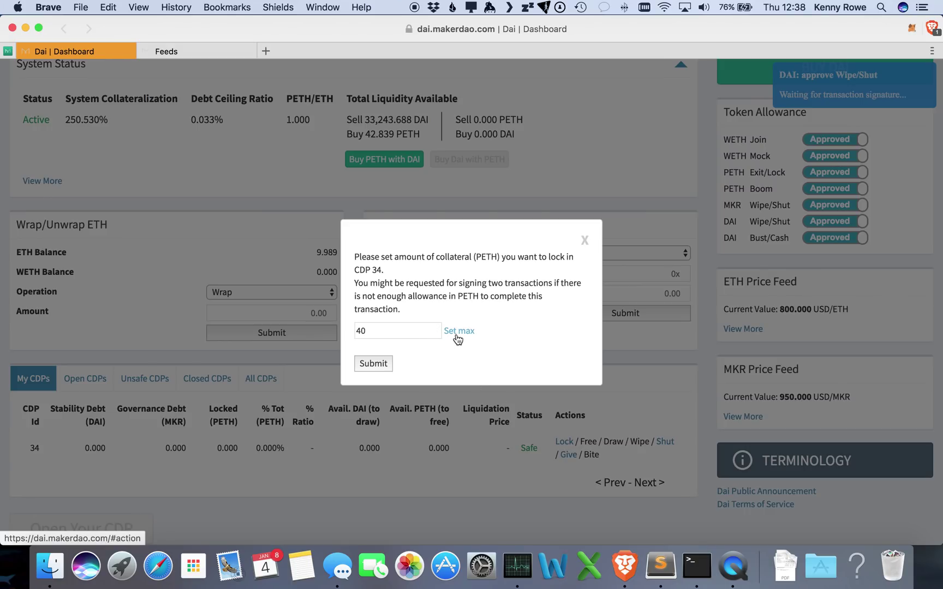
Lock 40 PETH into CDP 34 and sign it, making 21,333.333 DAI drawable
{"action": "left_click", "coordinate": [375, 371]}
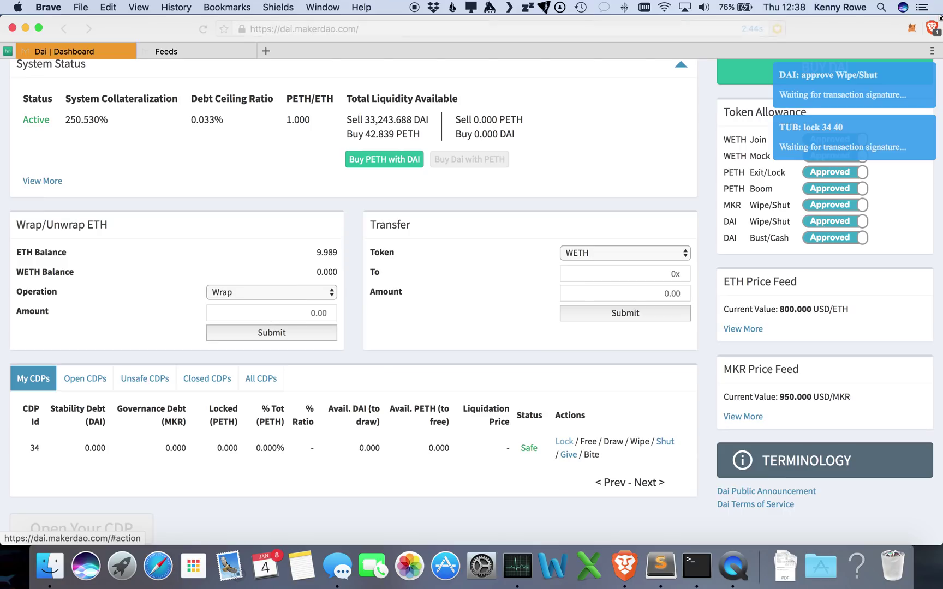
{"action": "left_click", "coordinate": [911, 31]}
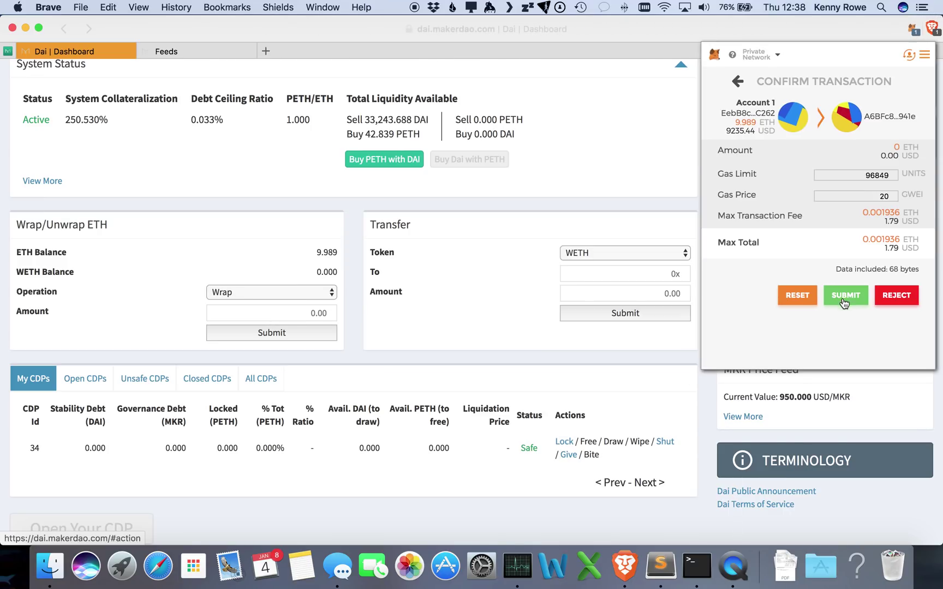
{"action": "left_click", "coordinate": [833, 300]}
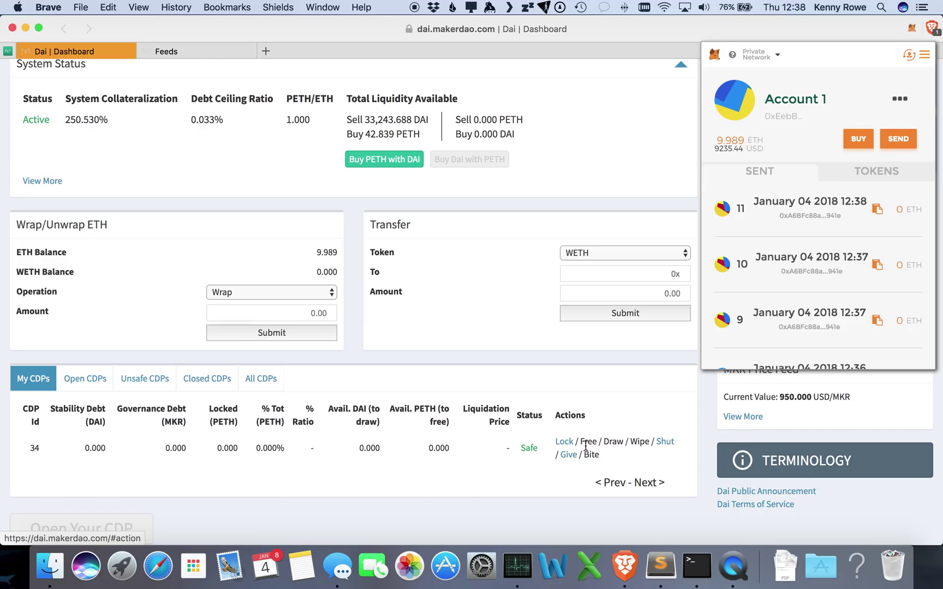
{"action": "left_click", "coordinate": [709, 389]}
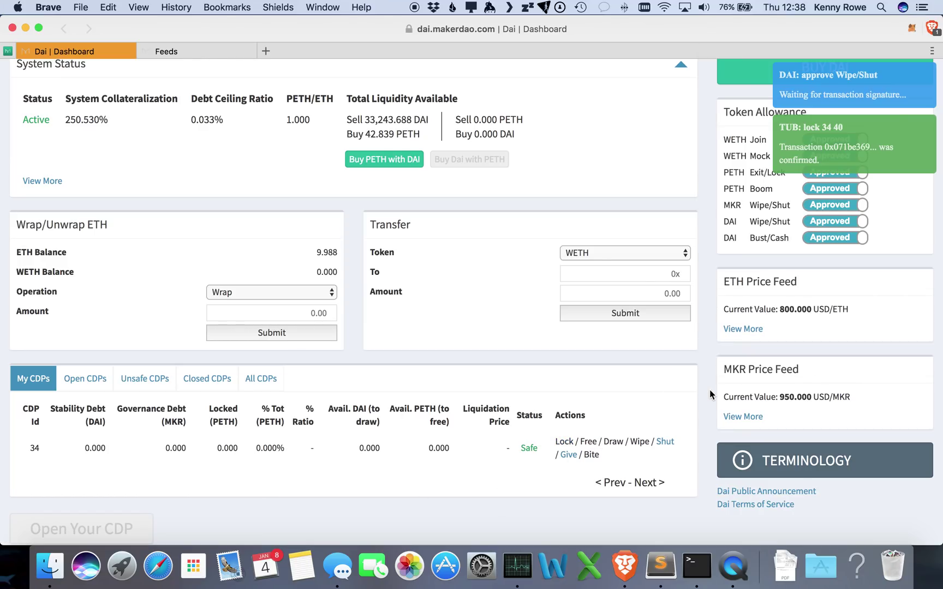
{"action": "scroll", "coordinate": [709, 390], "scroll_direction": "up", "scroll_amount": 5}
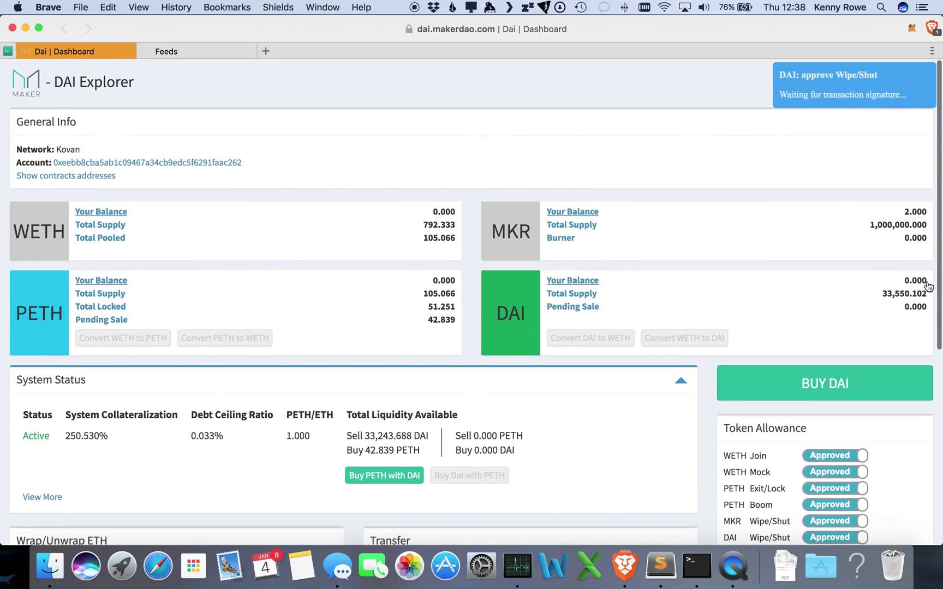
{"action": "scroll", "coordinate": [710, 416], "scroll_direction": "down", "scroll_amount": 6}
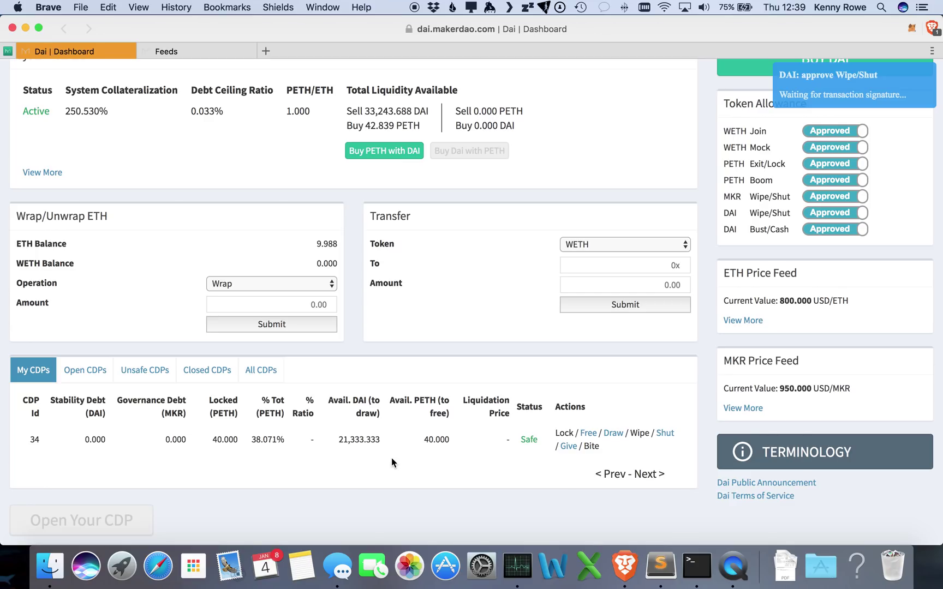
Draw 10,000 DAI from CDP 34 and sign, bringing its collateral ratio to 320%
{"action": "left_click", "coordinate": [614, 434]}
{"action": "left_click", "coordinate": [404, 308]}
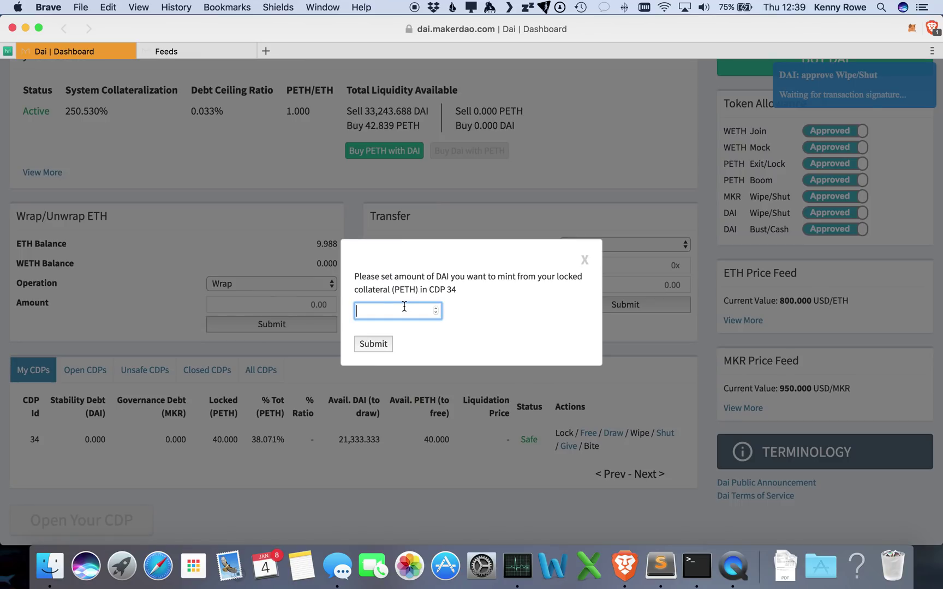
{"action": "type", "text": "10000"}
{"action": "left_click", "coordinate": [364, 347]}
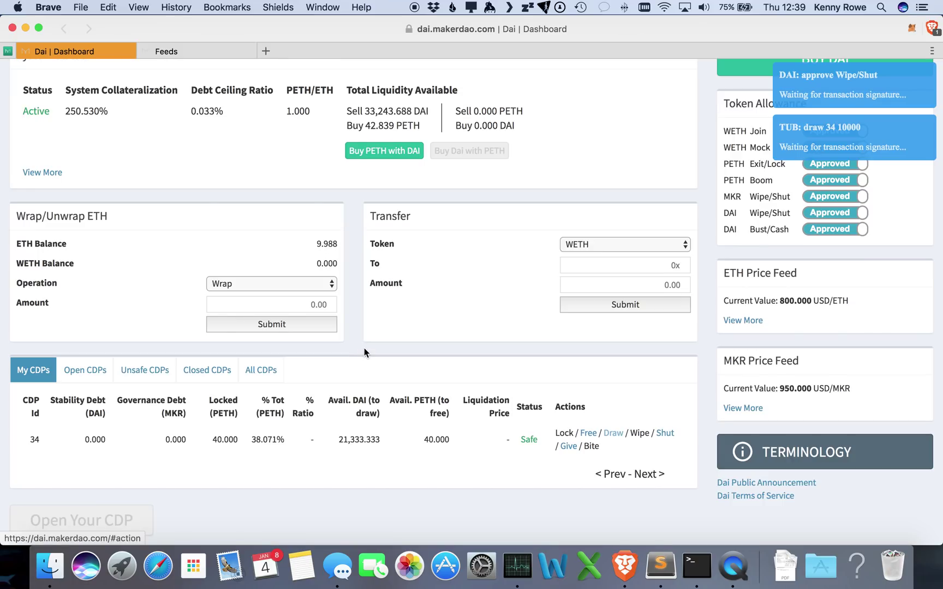
{"action": "left_click", "coordinate": [909, 30]}
{"action": "left_click", "coordinate": [834, 294]}
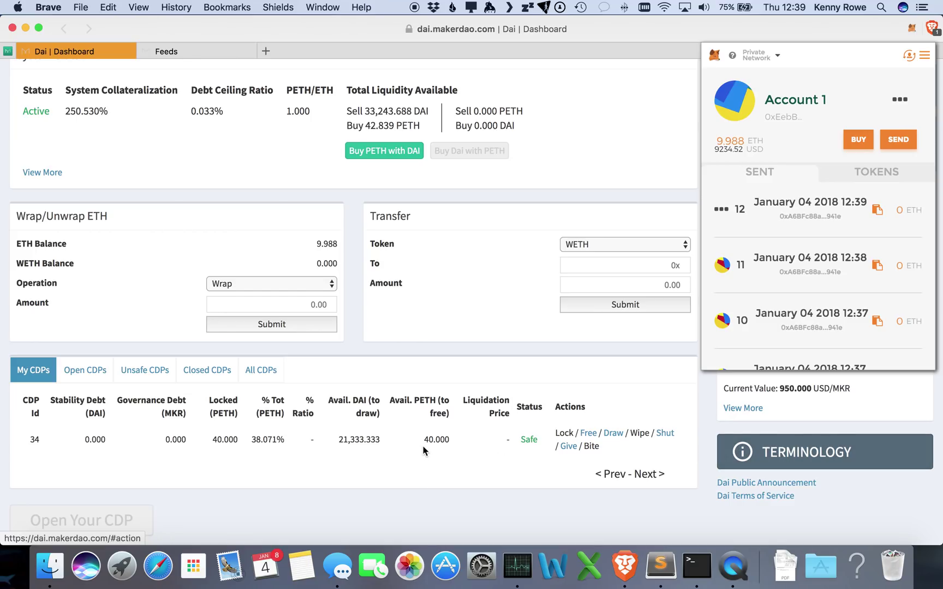
{"action": "left_click", "coordinate": [407, 459]}
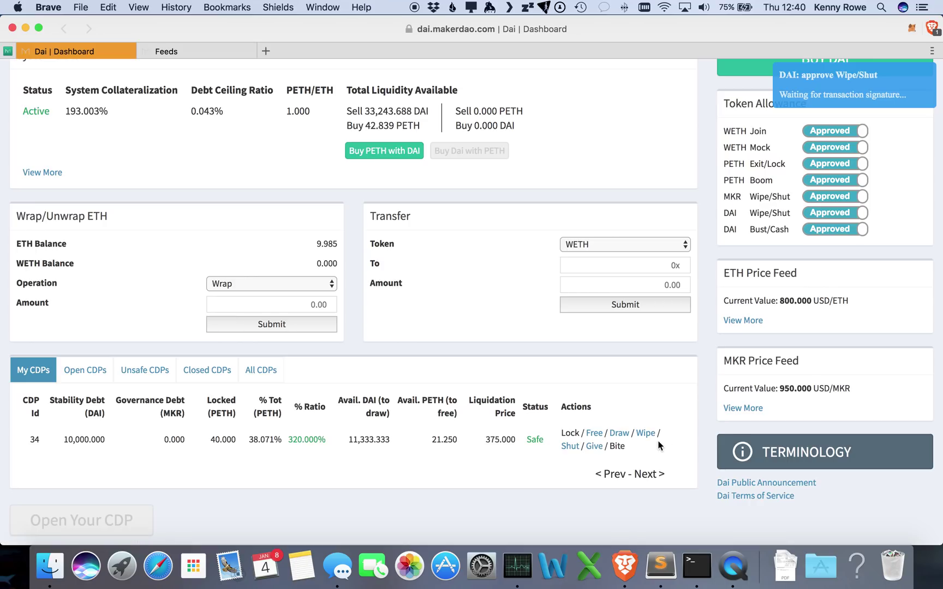
{"action": "scroll", "coordinate": [701, 450], "scroll_direction": "up", "scroll_amount": 10}
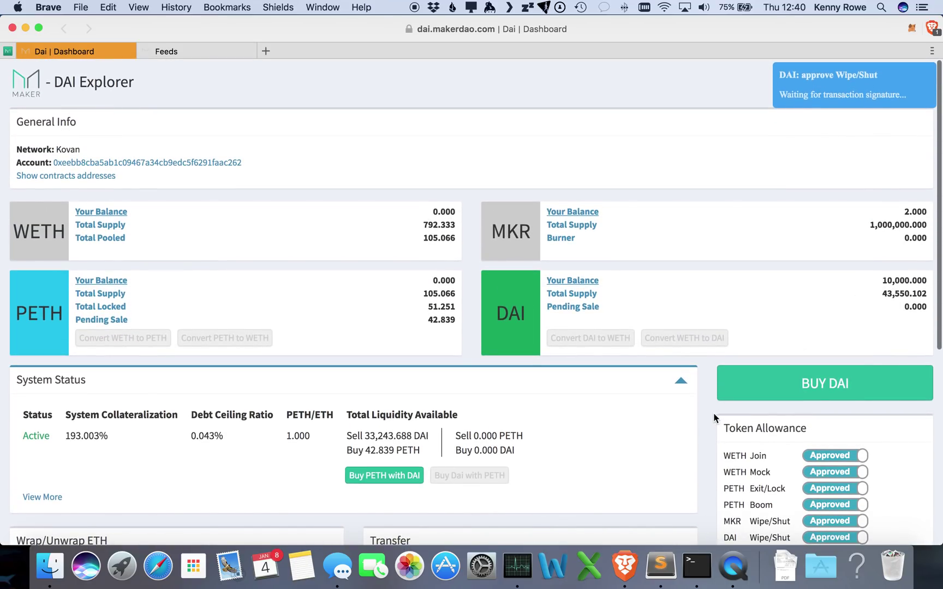
{"action": "scroll", "coordinate": [703, 419], "scroll_direction": "down", "scroll_amount": 5}
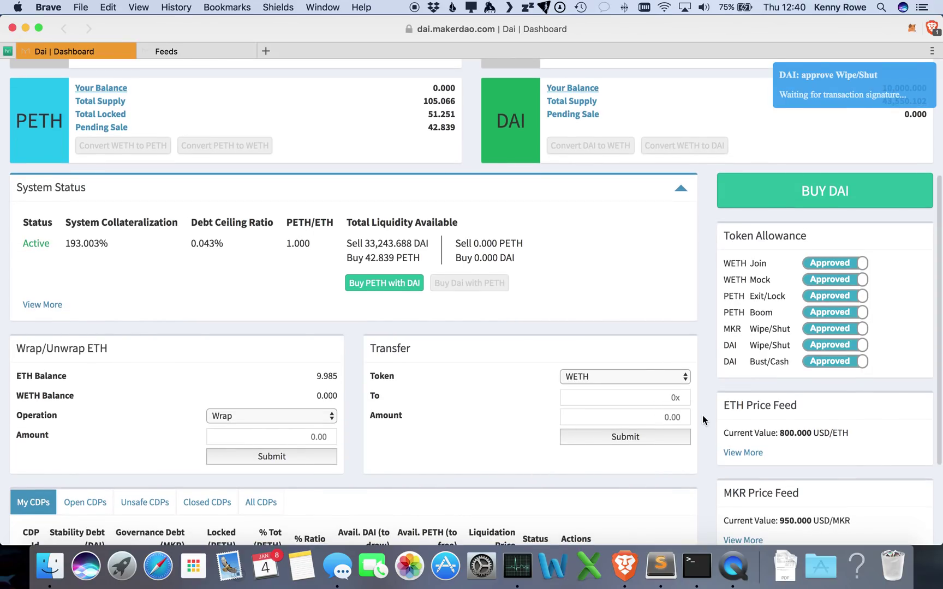
{"action": "left_click", "coordinate": [660, 383]}
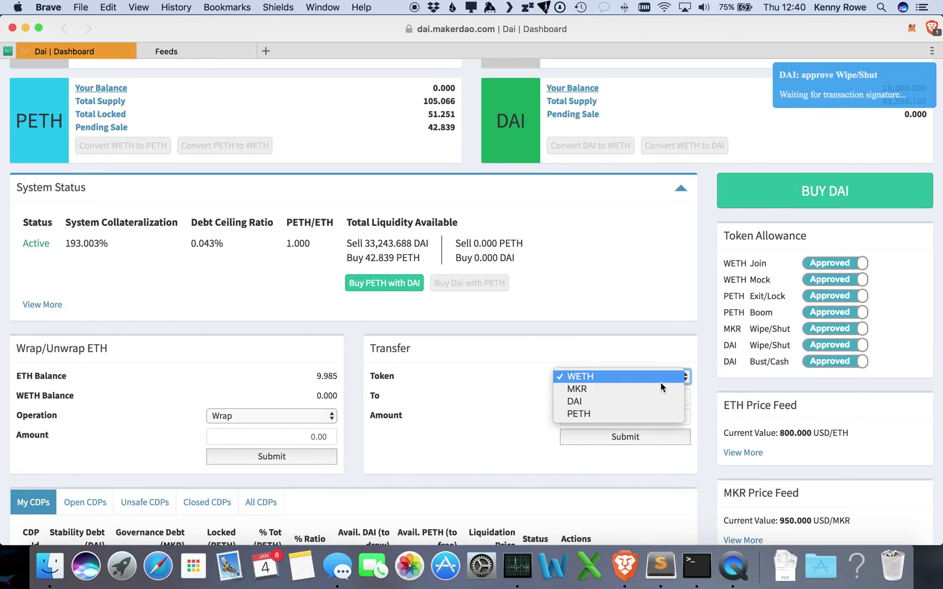
{"action": "left_click", "coordinate": [639, 403]}
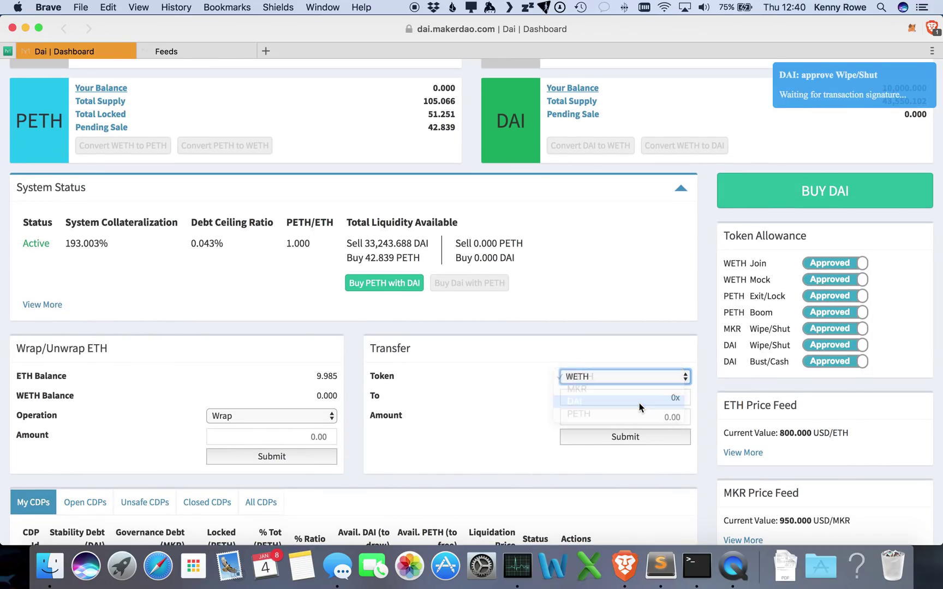
{"action": "left_click", "coordinate": [653, 378]}
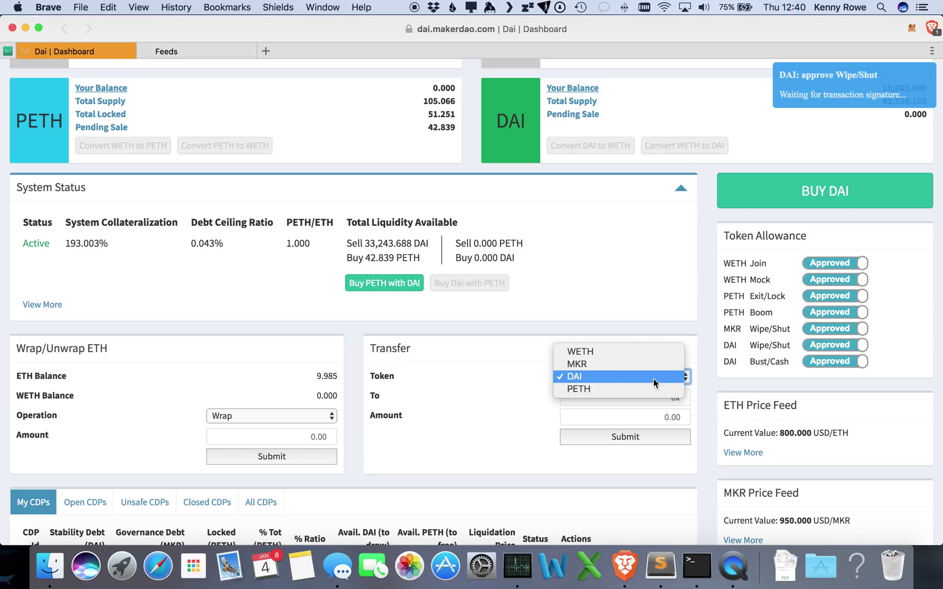
{"action": "left_click", "coordinate": [634, 352]}
{"action": "scroll", "coordinate": [702, 357], "scroll_direction": "up", "scroll_amount": 3}
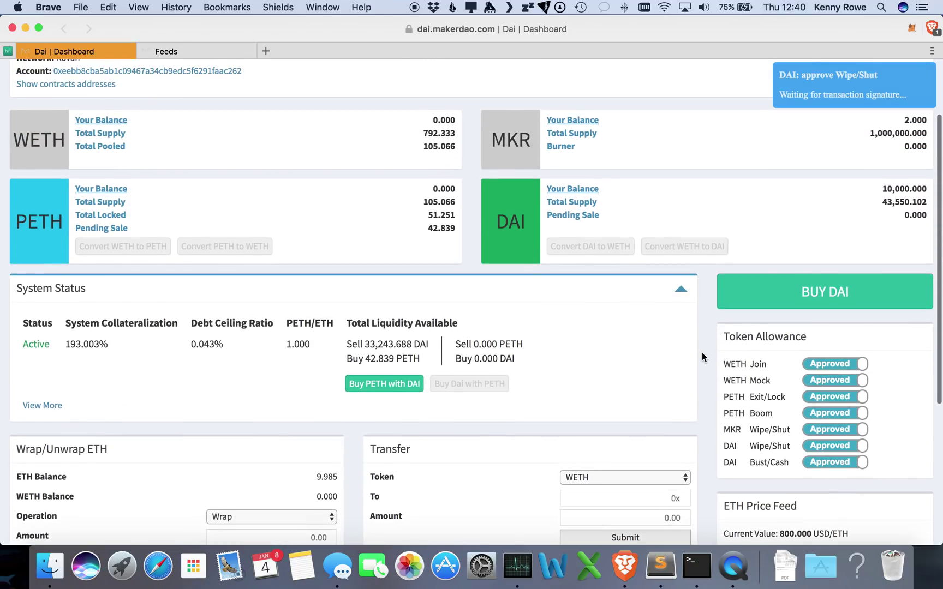
{"action": "scroll", "coordinate": [702, 357], "scroll_direction": "down", "scroll_amount": 5}
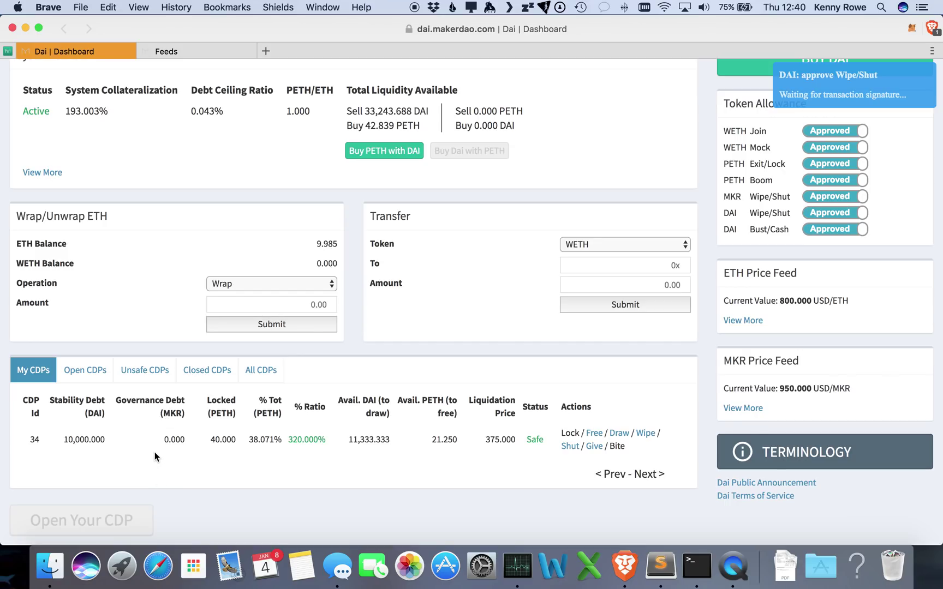
{"action": "scroll", "coordinate": [154, 452], "scroll_direction": "up", "scroll_amount": 10}
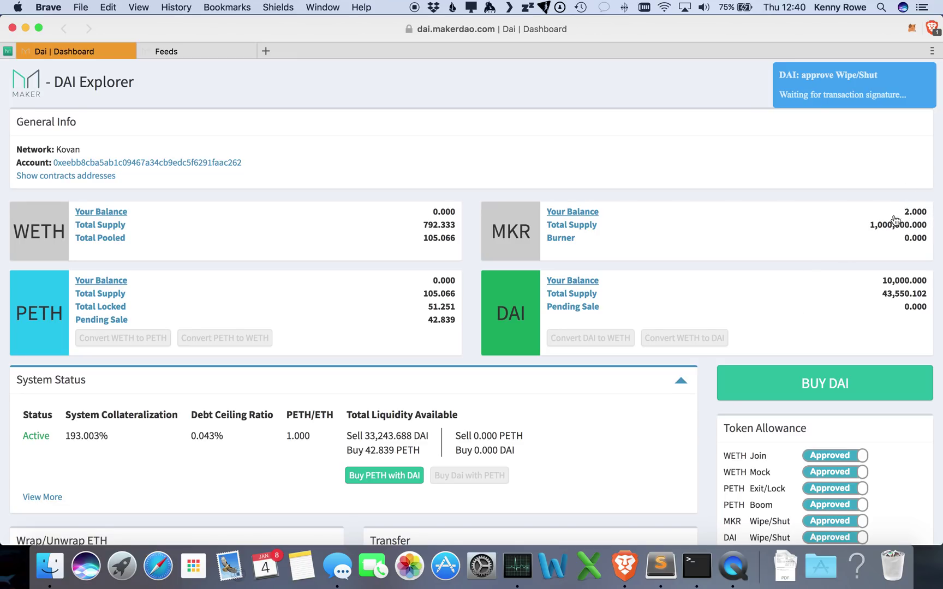
{"action": "scroll", "coordinate": [702, 380], "scroll_direction": "down", "scroll_amount": 10}
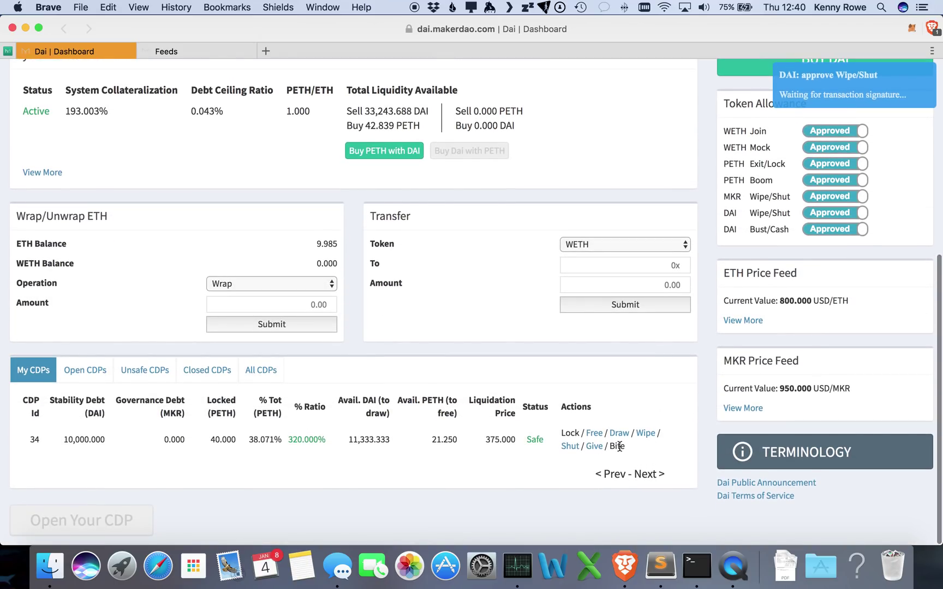
Wipe 5,000 DAI of CDP 34's debt and sign, leaving 5,000 DAI debt at 640%
{"action": "left_click", "coordinate": [648, 432]}
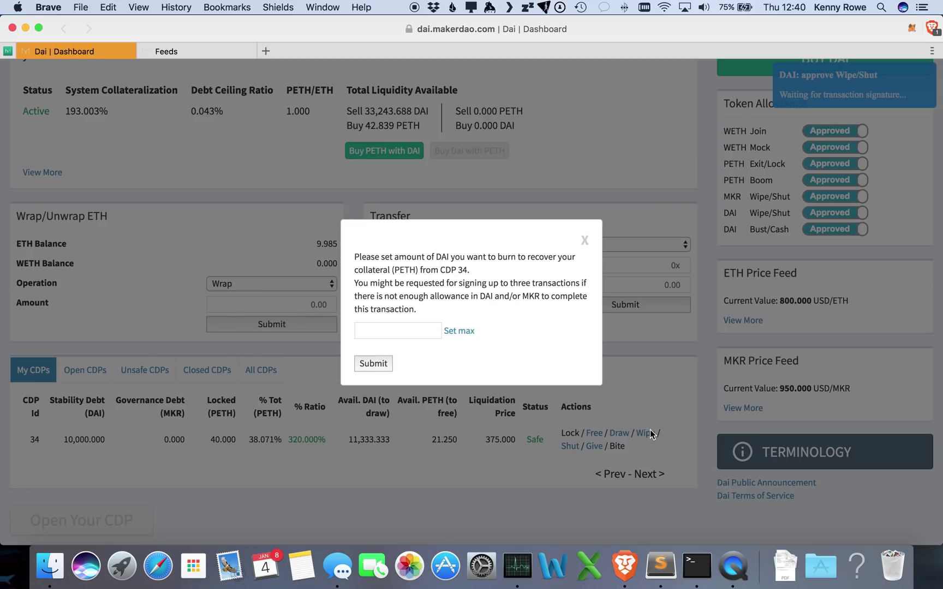
{"action": "left_click", "coordinate": [418, 331]}
{"action": "type", "text": "5000"}
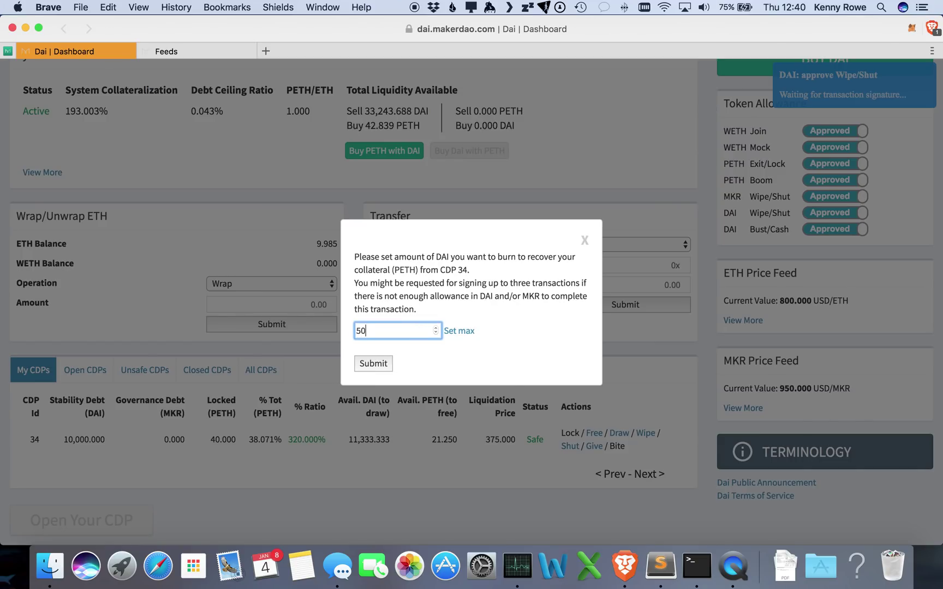
{"action": "left_click", "coordinate": [388, 365]}
{"action": "left_click", "coordinate": [911, 28]}
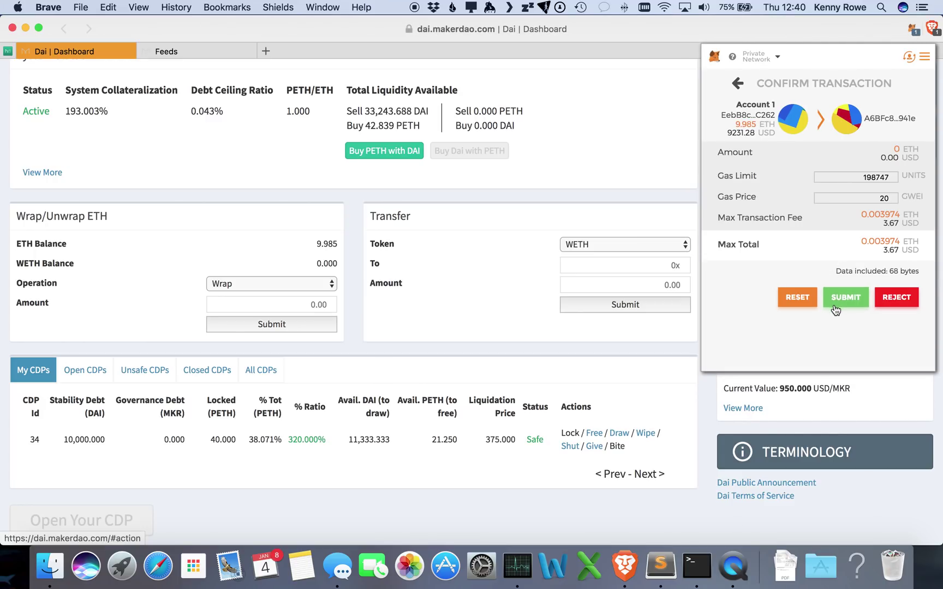
{"action": "left_click", "coordinate": [840, 297]}
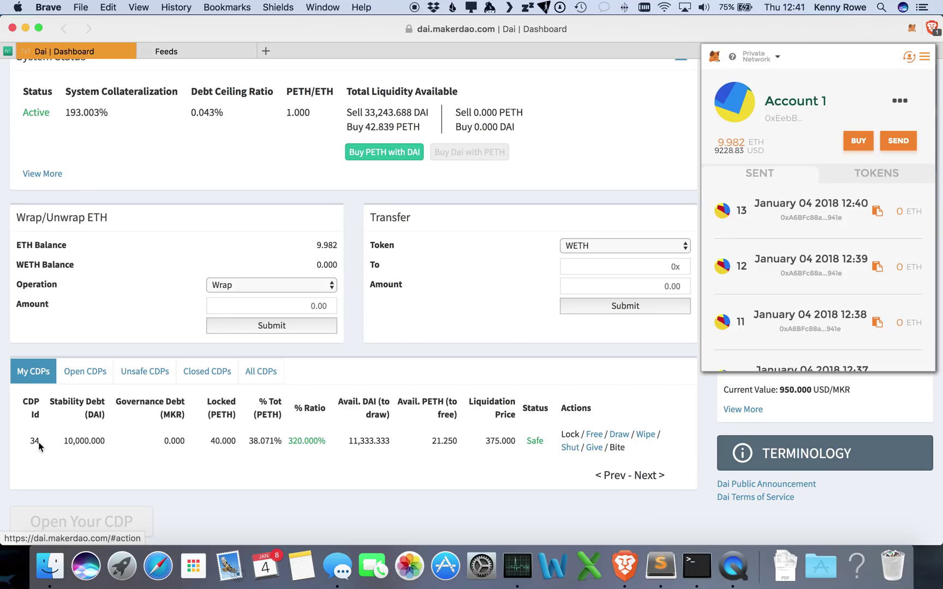
{"action": "left_click", "coordinate": [692, 498]}
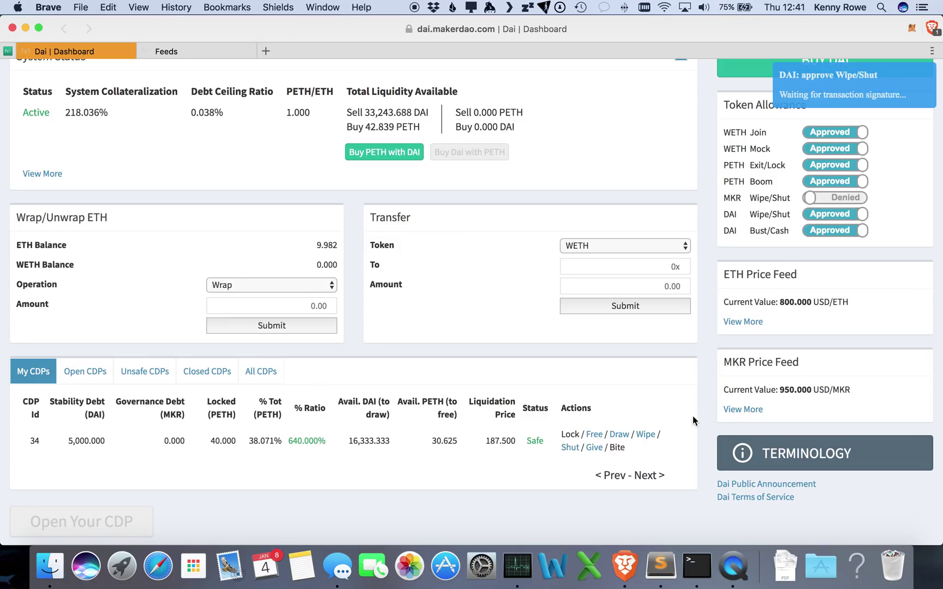
Scroll the dashboard to confirm CDP 34's ratio is 400% at 500 USD/ETH
{"action": "scroll", "coordinate": [696, 418], "scroll_direction": "up", "scroll_amount": 10}
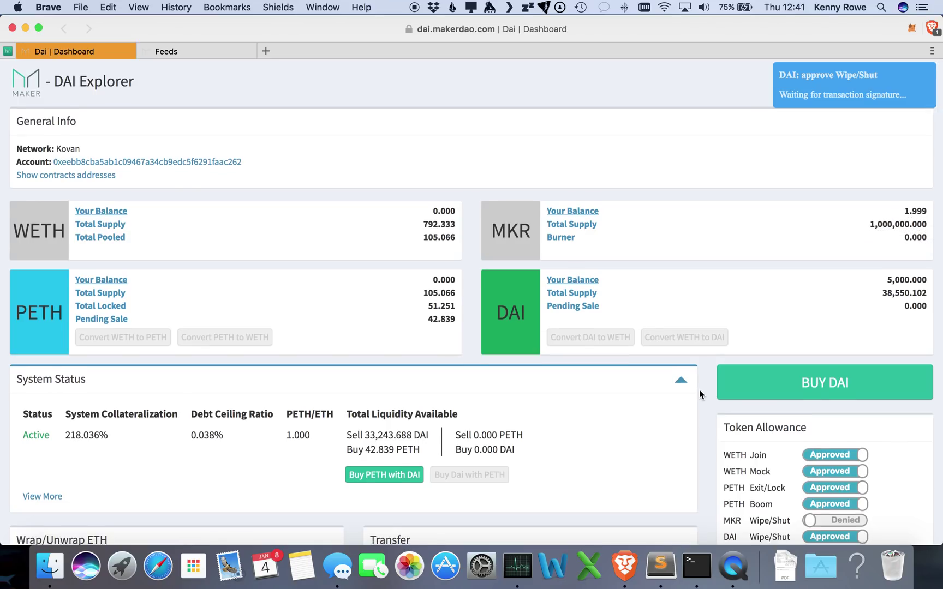
{"action": "scroll", "coordinate": [699, 389], "scroll_direction": "down", "scroll_amount": 3}
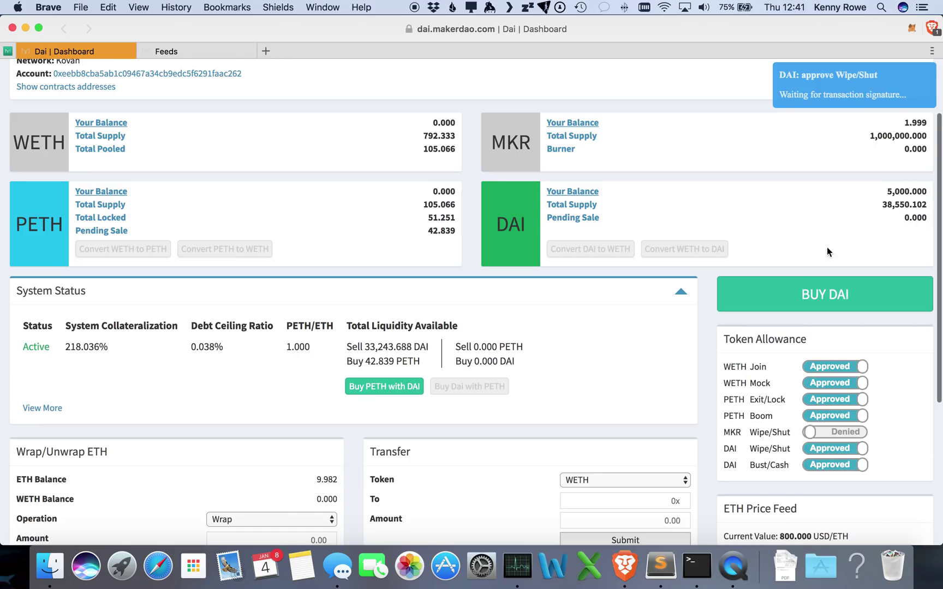
{"action": "scroll", "coordinate": [707, 334], "scroll_direction": "down", "scroll_amount": 8}
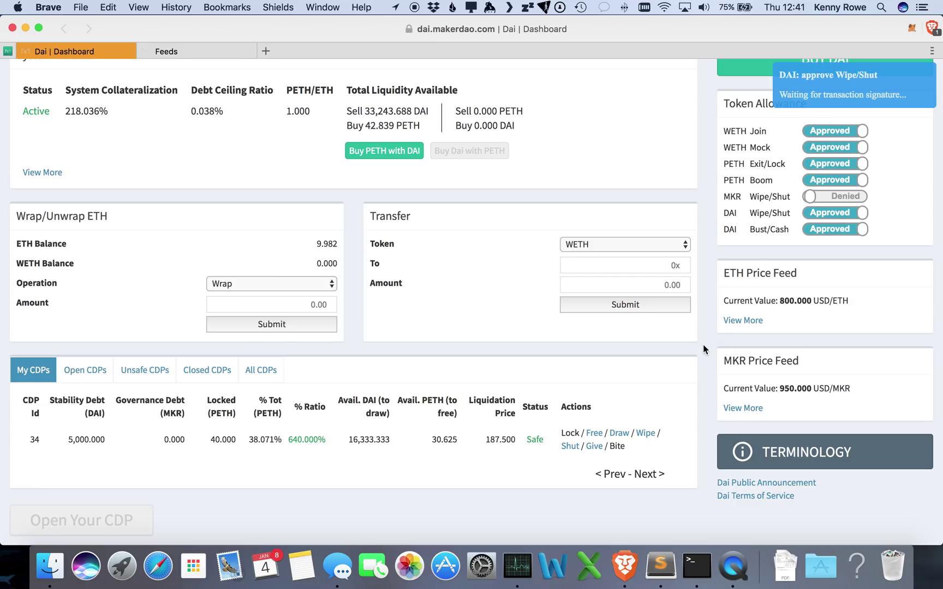
{"action": "scroll", "coordinate": [704, 346], "scroll_direction": "up", "scroll_amount": 9}
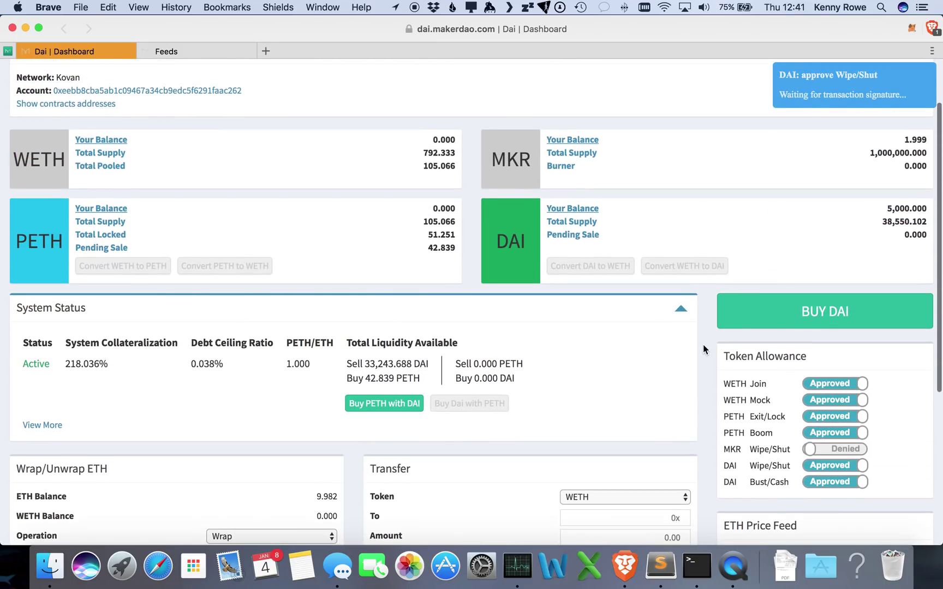
{"action": "scroll", "coordinate": [703, 345], "scroll_direction": "up", "scroll_amount": 3}
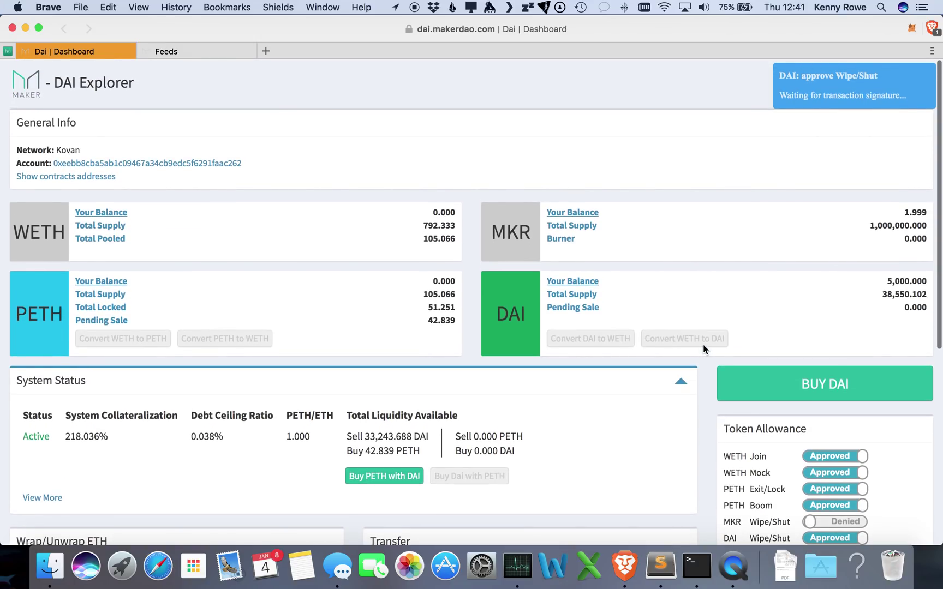
{"action": "scroll", "coordinate": [703, 345], "scroll_direction": "down", "scroll_amount": 4}
{"action": "scroll", "coordinate": [704, 345], "scroll_direction": "down", "scroll_amount": 3}
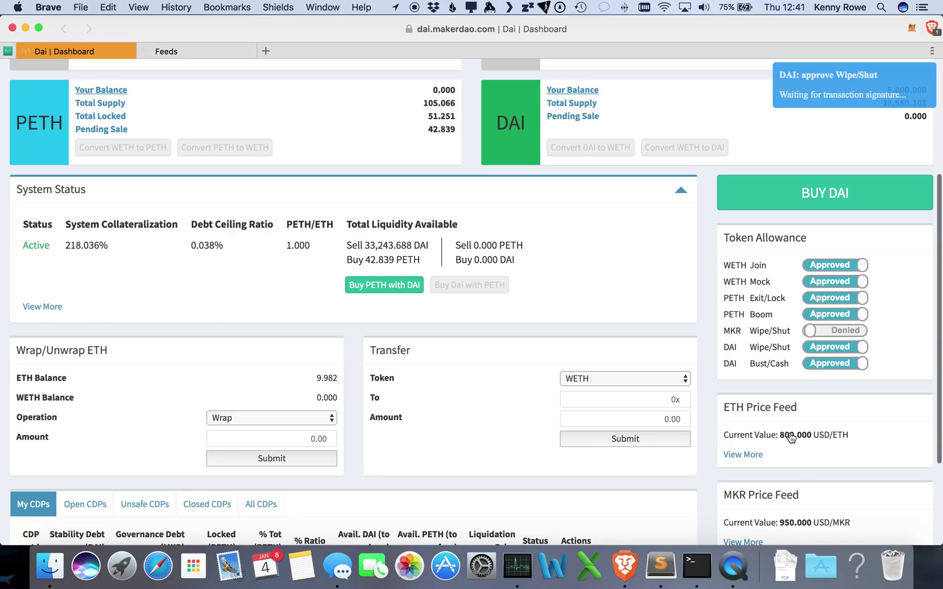
{"action": "mouse_move", "coordinate": [791, 438]}
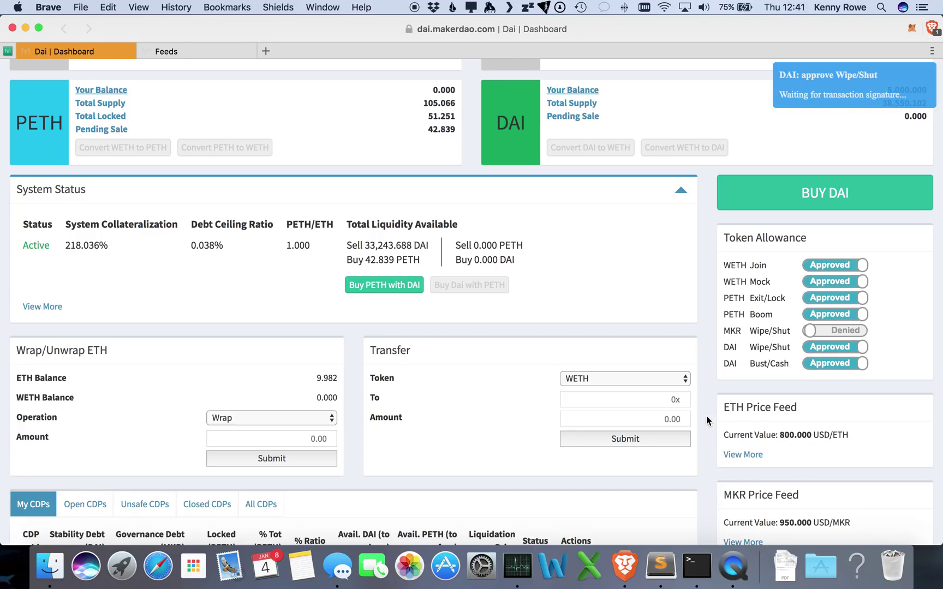
{"action": "scroll", "coordinate": [705, 415], "scroll_direction": "down", "scroll_amount": 5}
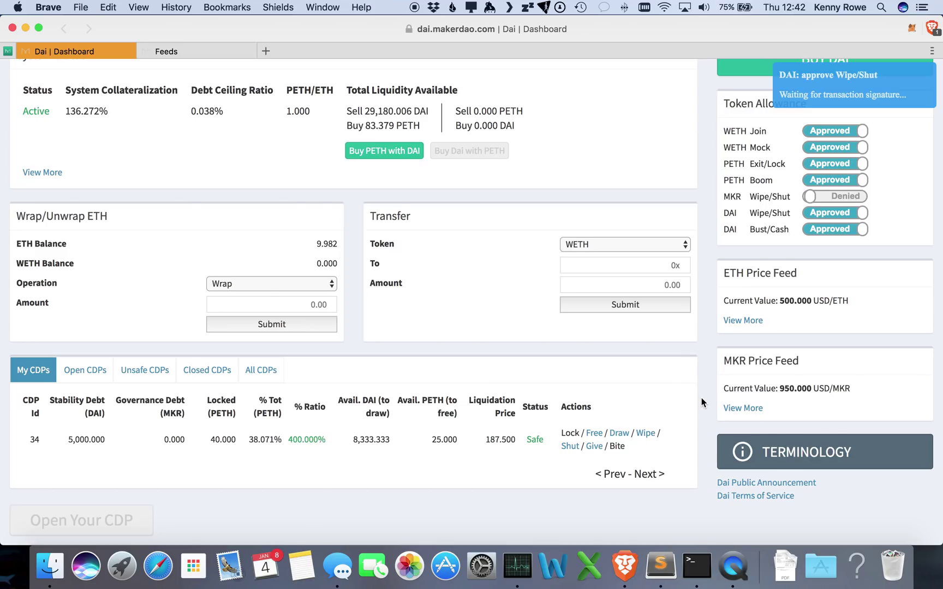
{"action": "scroll", "coordinate": [702, 402], "scroll_direction": "up", "scroll_amount": 6}
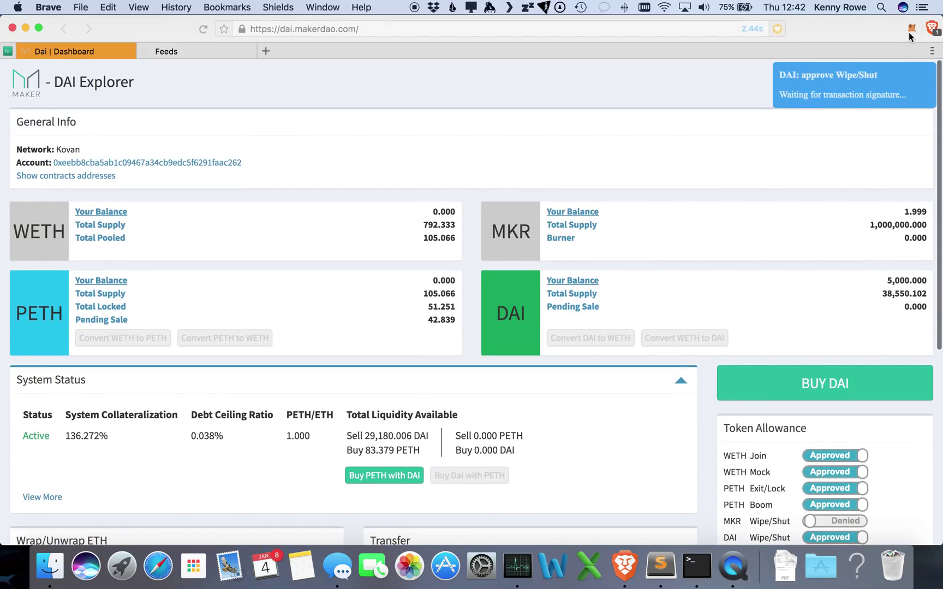
Switch the MetaMask wallet to Account 2
{"action": "left_click", "coordinate": [911, 30]}
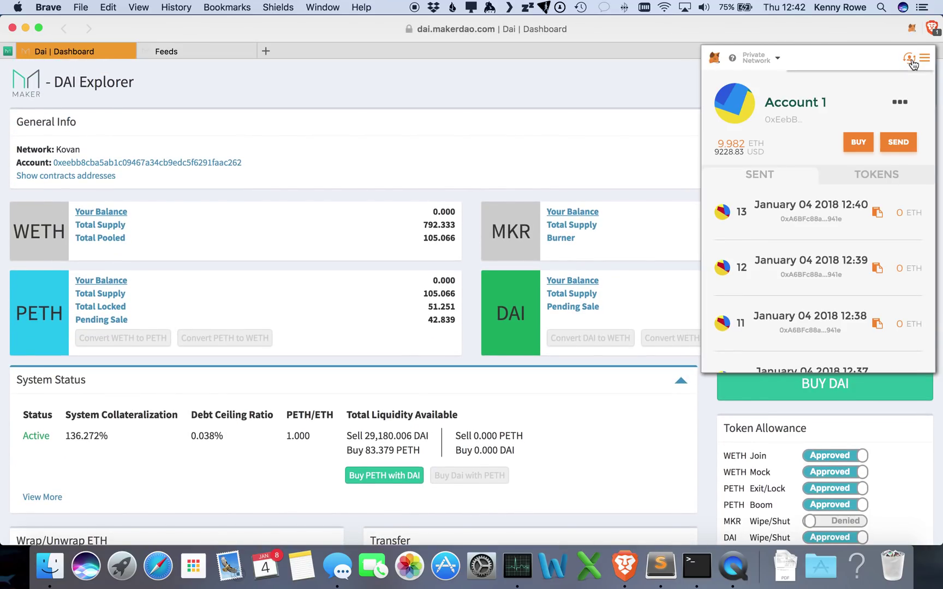
{"action": "left_click", "coordinate": [909, 58]}
{"action": "left_click", "coordinate": [840, 111]}
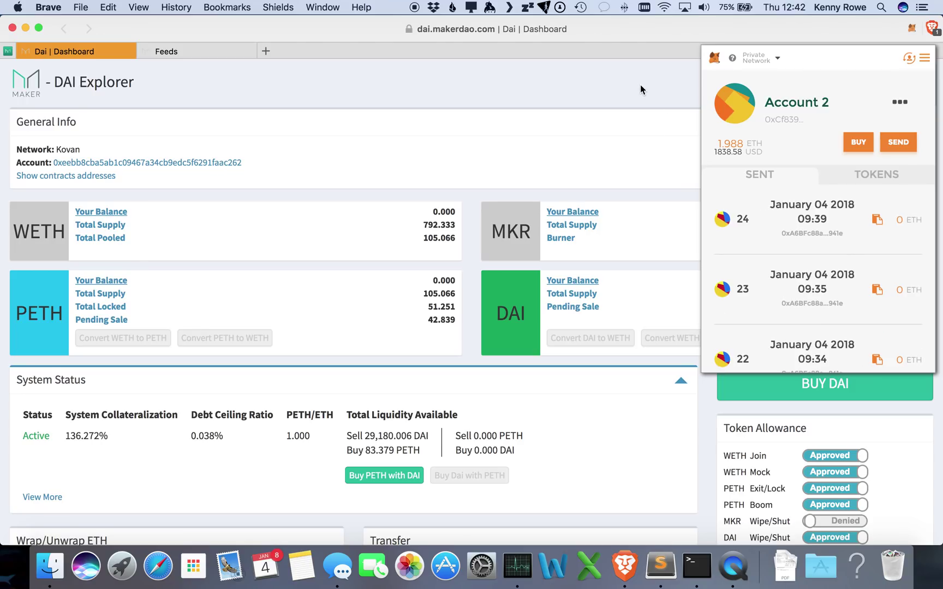
{"action": "left_click", "coordinate": [639, 85]}
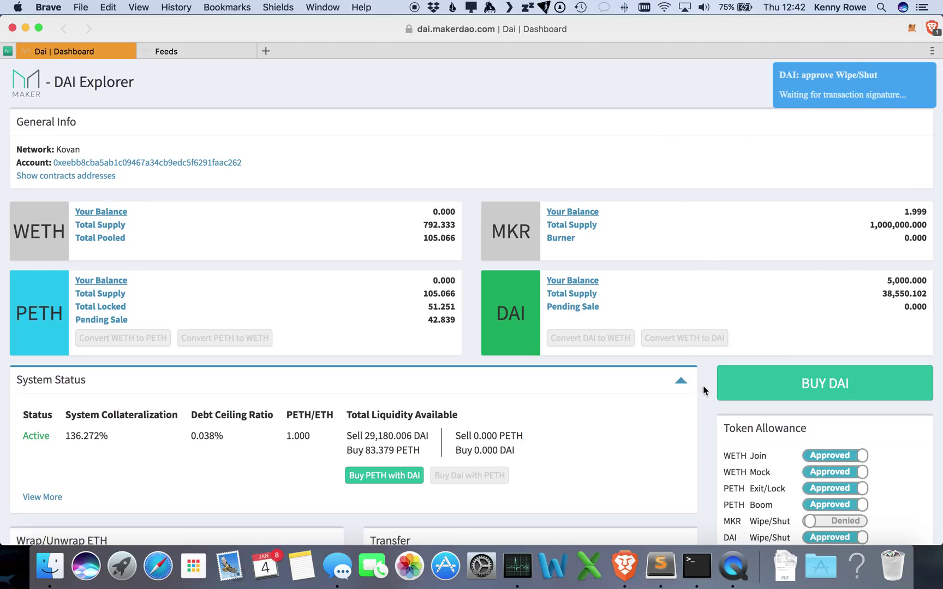
Bite unsafe CDP 30 and submit the transaction in MetaMask
{"action": "scroll", "coordinate": [702, 385], "scroll_direction": "down", "scroll_amount": 5}
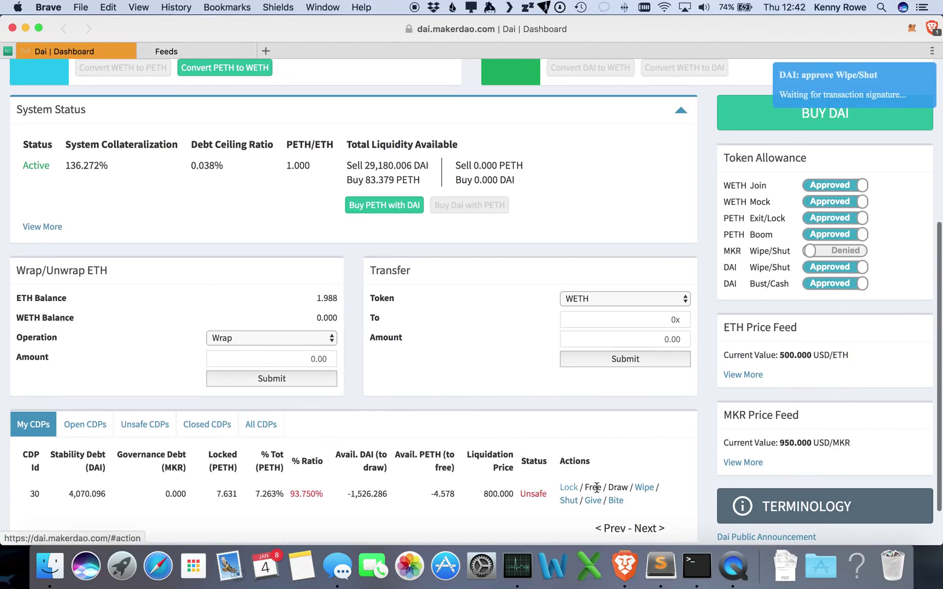
{"action": "scroll", "coordinate": [701, 485], "scroll_direction": "down", "scroll_amount": 2}
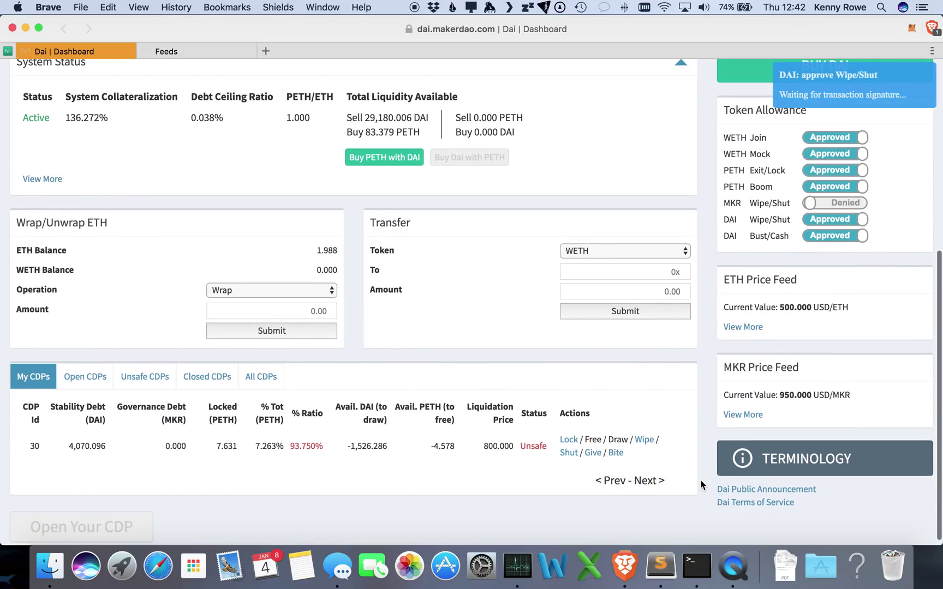
{"action": "left_click", "coordinate": [614, 452]}
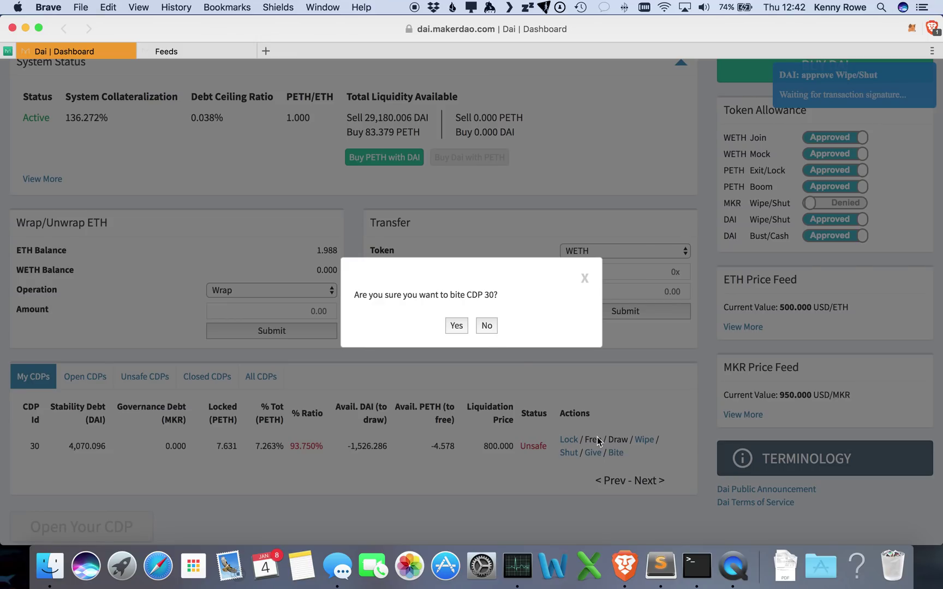
{"action": "left_click", "coordinate": [462, 328]}
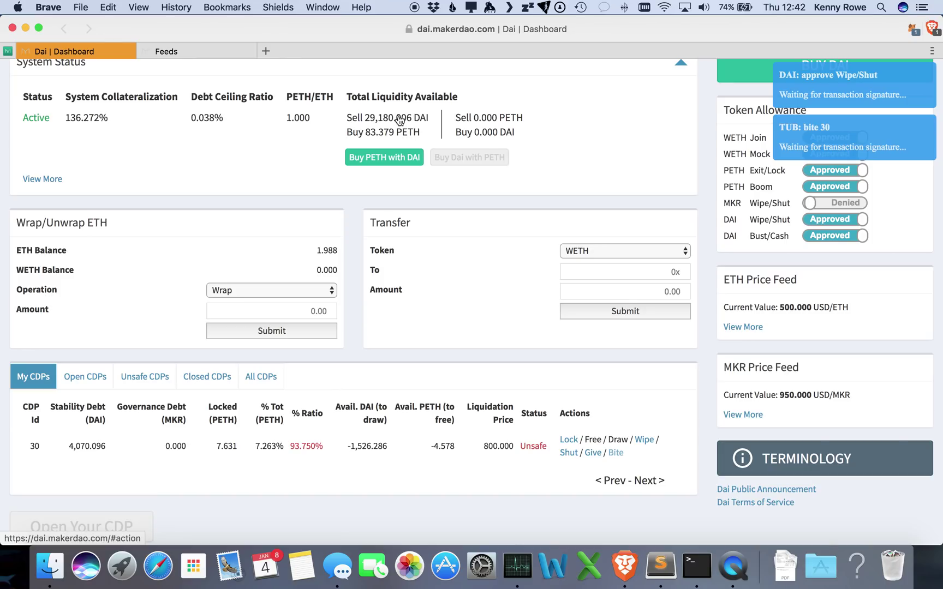
{"action": "mouse_move", "coordinate": [400, 119]}
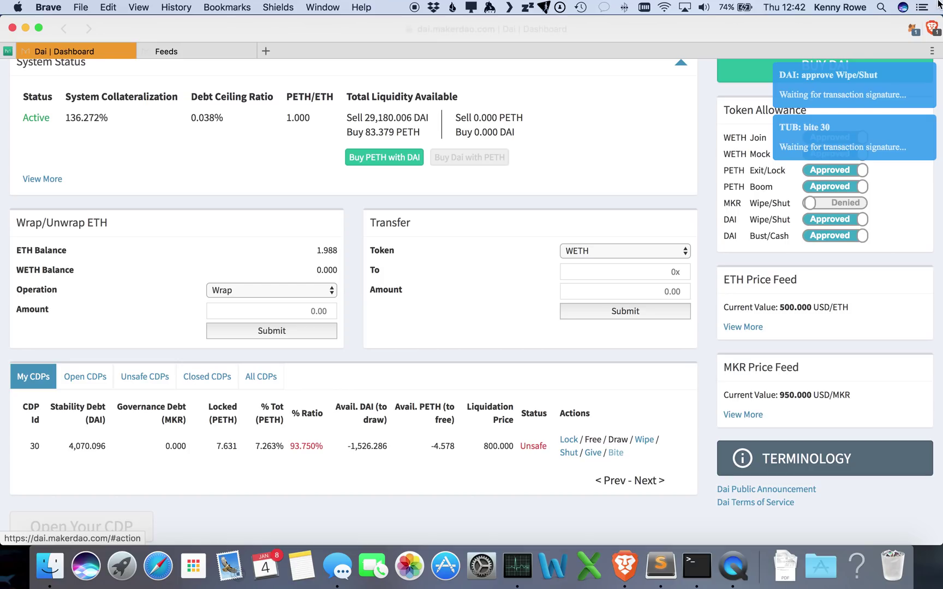
{"action": "left_click", "coordinate": [907, 31]}
{"action": "left_click", "coordinate": [845, 298]}
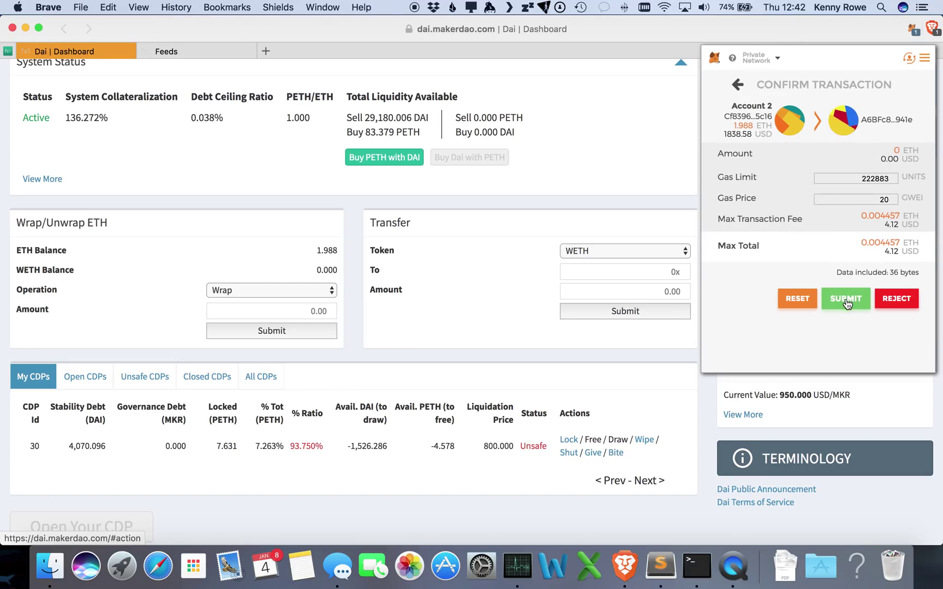
{"action": "left_click", "coordinate": [705, 413]}
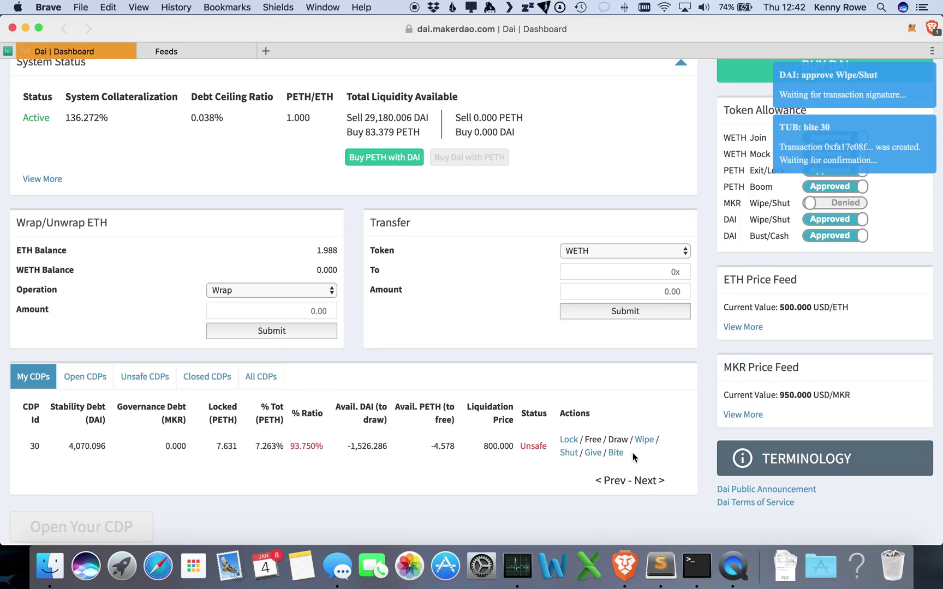
Request shutting CDP 30 and submit the MKR Wipe/Shut approval in MetaMask
{"action": "scroll", "coordinate": [701, 425], "scroll_direction": "up", "scroll_amount": 5}
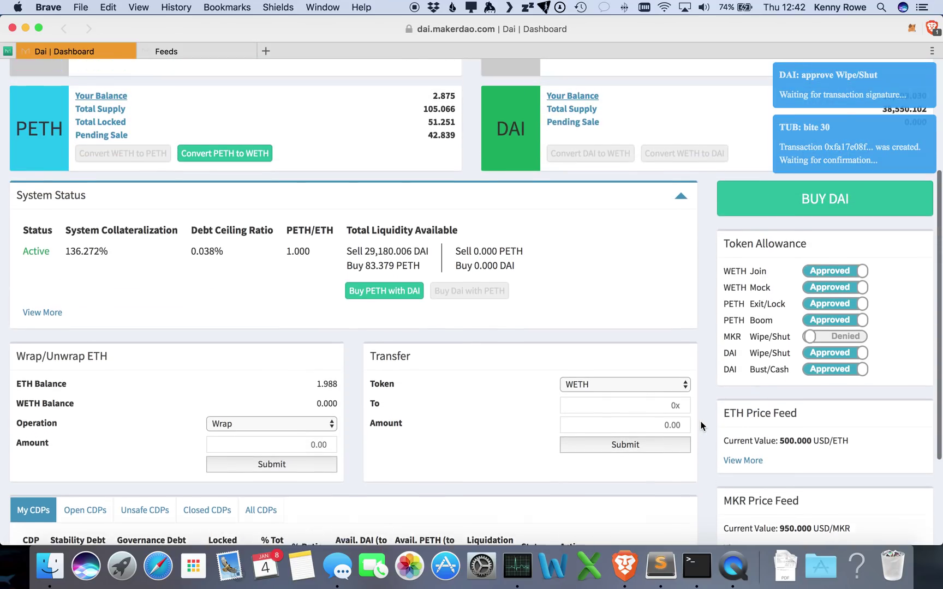
{"action": "scroll", "coordinate": [701, 425], "scroll_direction": "down", "scroll_amount": 5}
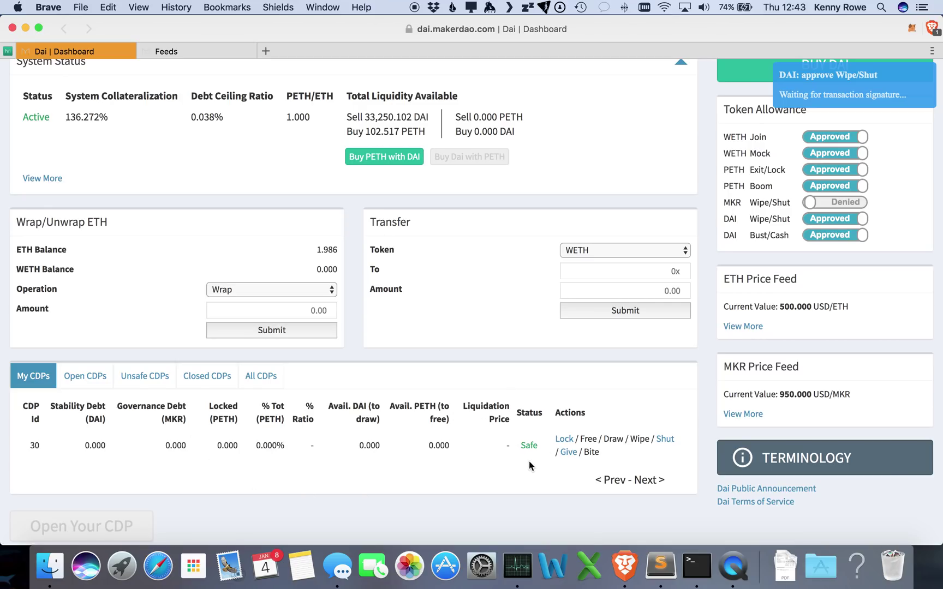
{"action": "left_click", "coordinate": [667, 439]}
{"action": "left_click", "coordinate": [463, 345]}
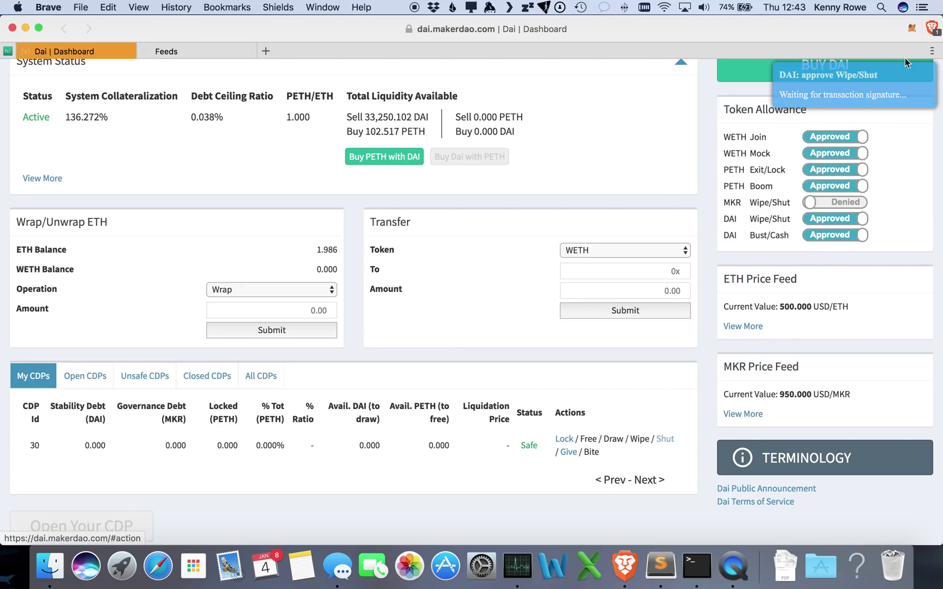
{"action": "left_click", "coordinate": [912, 29]}
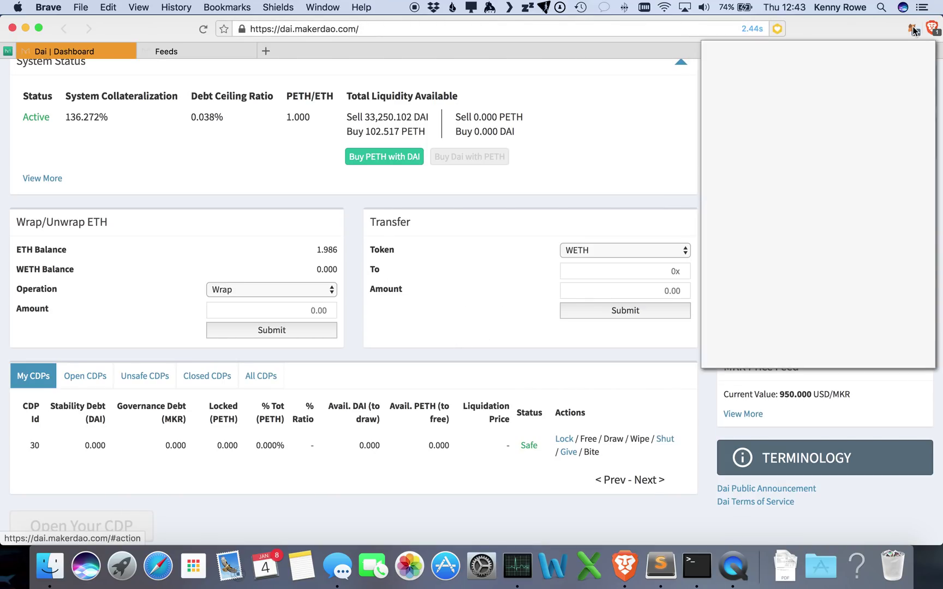
{"action": "left_click", "coordinate": [843, 292]}
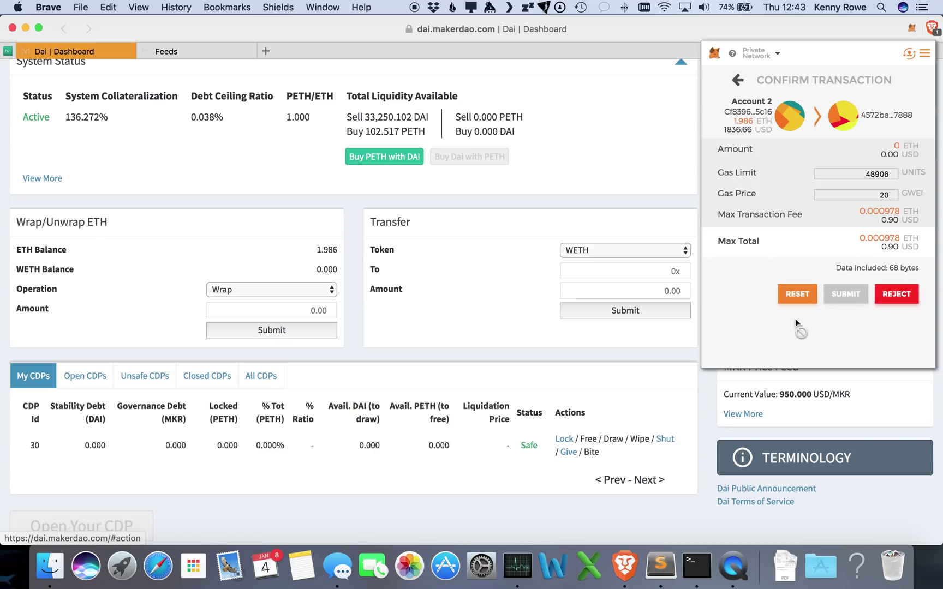
{"action": "left_click", "coordinate": [709, 427]}
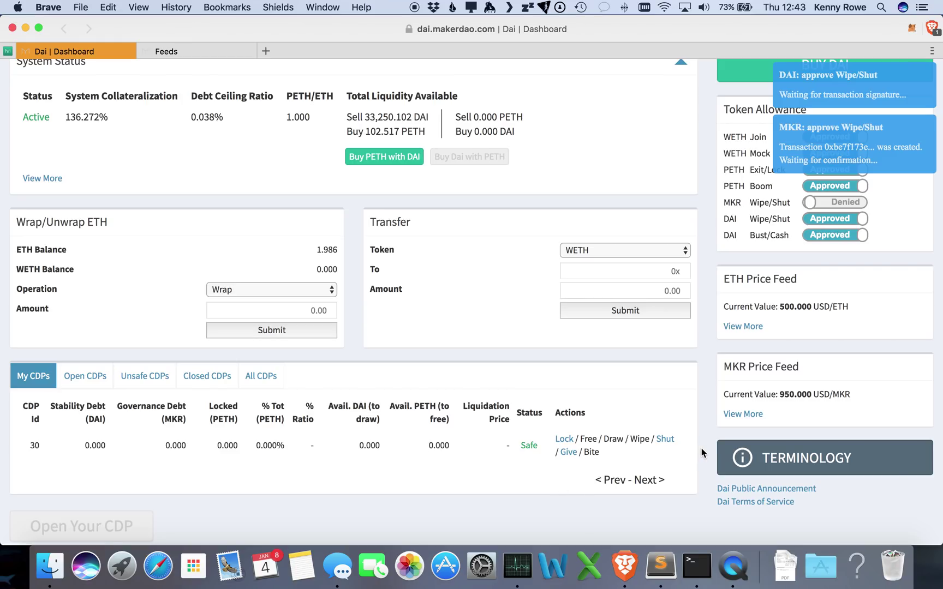
Scroll the dashboard to watch the Approved MKR allowance and pending Shut 30 request
{"action": "scroll", "coordinate": [701, 447], "scroll_direction": "up", "scroll_amount": 6}
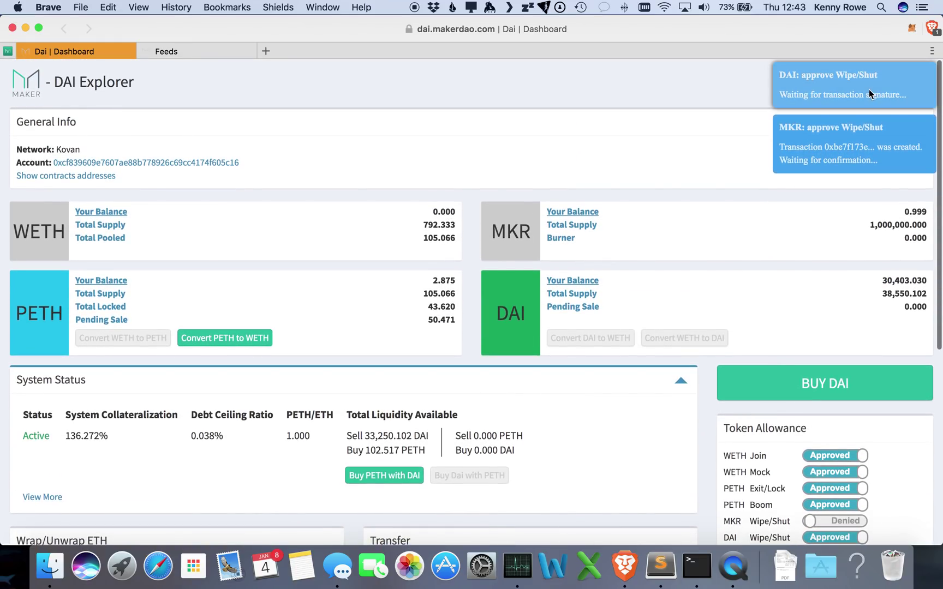
{"action": "scroll", "coordinate": [702, 392], "scroll_direction": "down", "scroll_amount": 3}
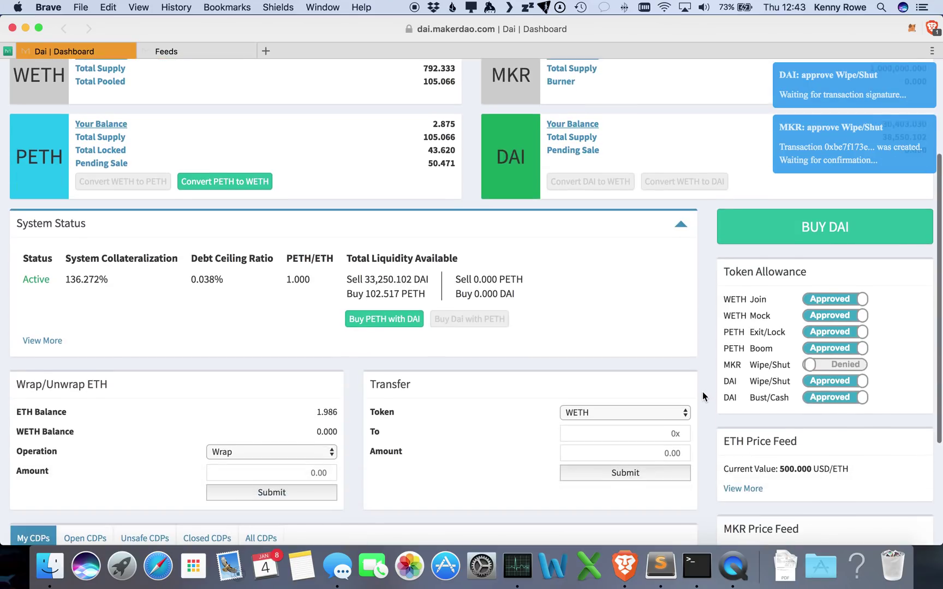
{"action": "scroll", "coordinate": [702, 391], "scroll_direction": "up", "scroll_amount": 2}
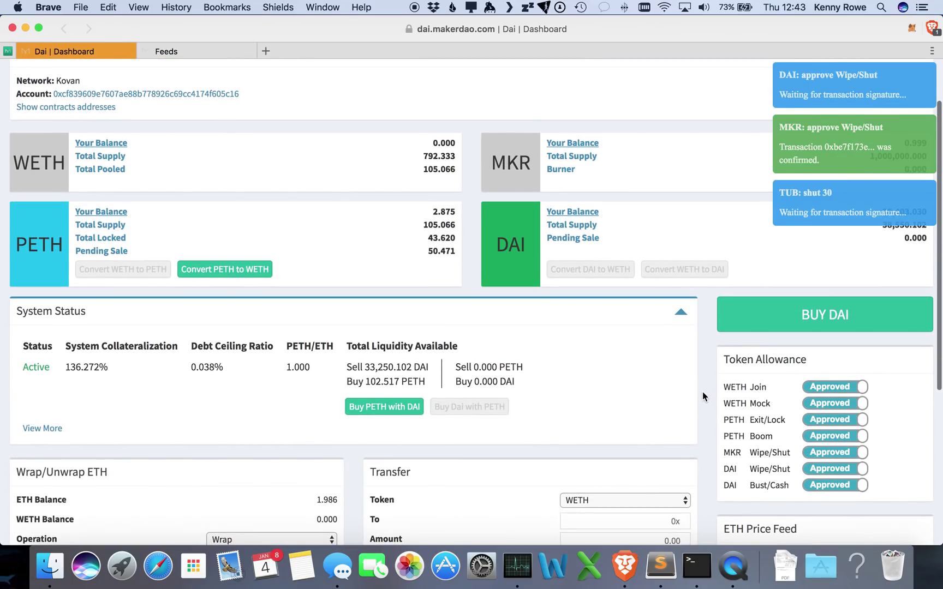
{"action": "scroll", "coordinate": [702, 392], "scroll_direction": "down", "scroll_amount": 3}
{"action": "scroll", "coordinate": [702, 392], "scroll_direction": "down", "scroll_amount": 2}
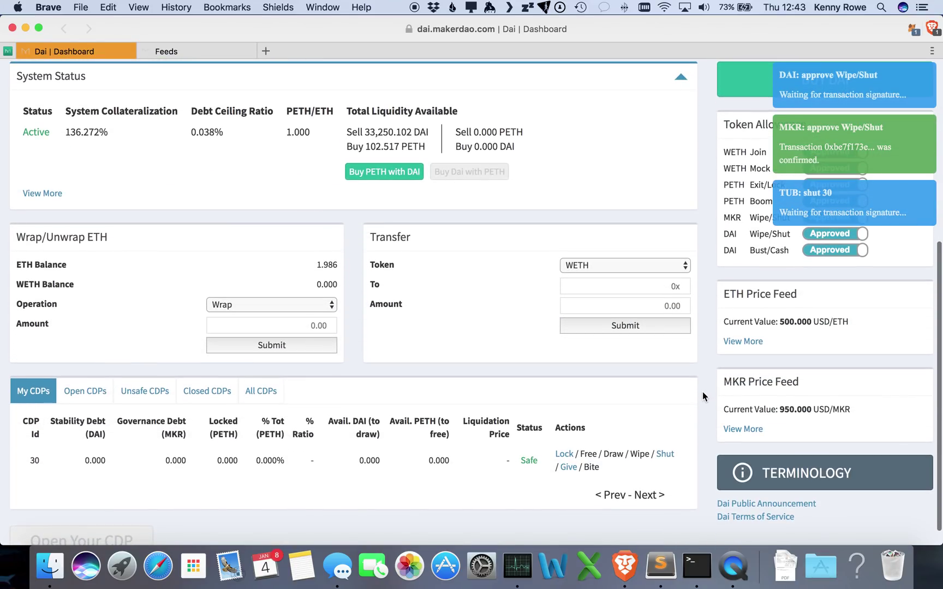
{"action": "scroll", "coordinate": [702, 392], "scroll_direction": "up", "scroll_amount": 4}
{"action": "scroll", "coordinate": [702, 391], "scroll_direction": "up", "scroll_amount": 4}
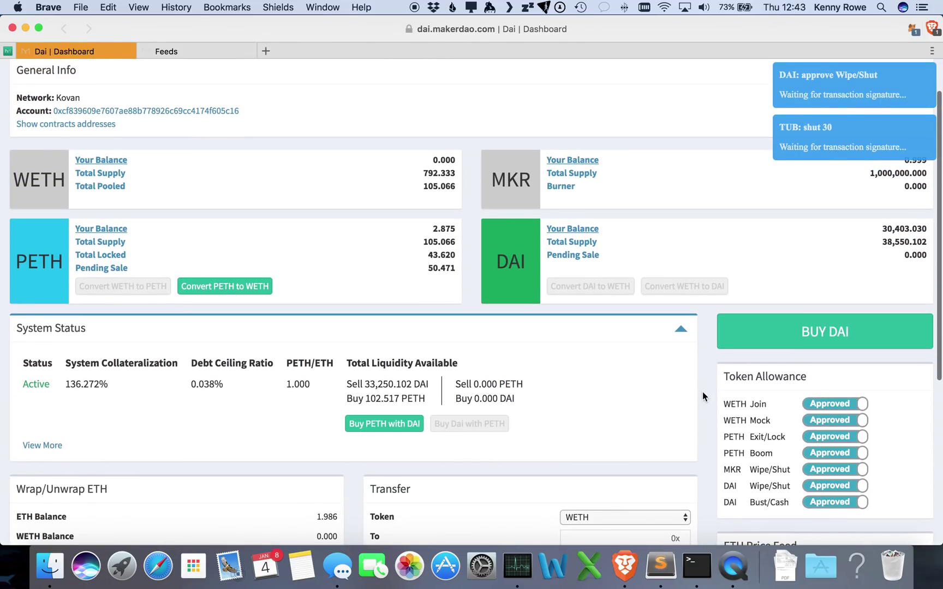